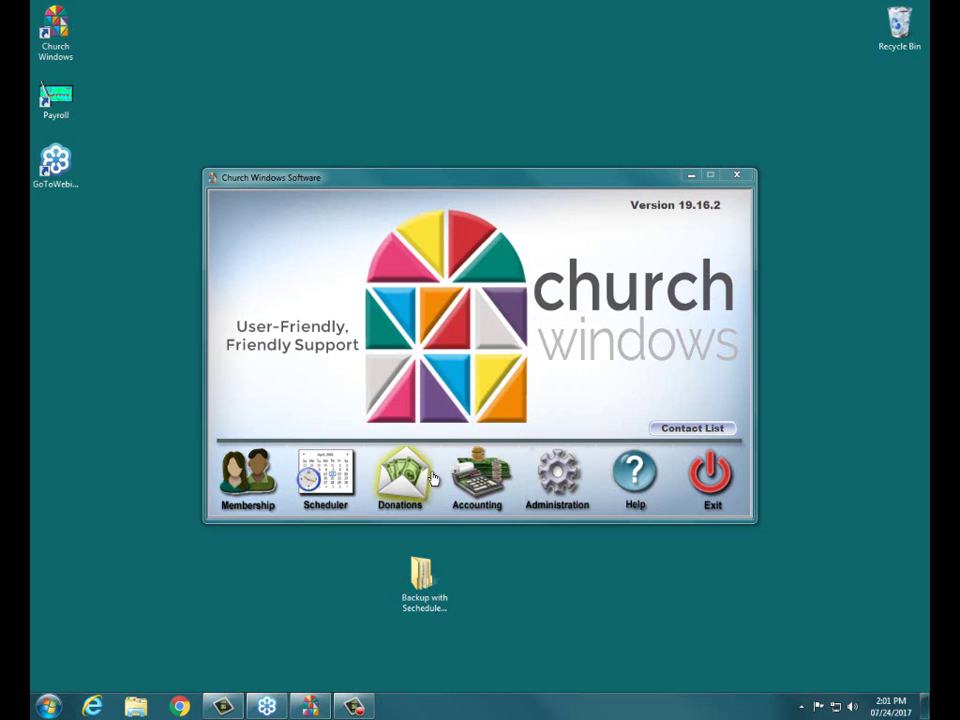
In the Accounting module, start a spoiled (voided) check entry with check number 13254.
{"action": "left_click", "coordinate": [488, 478]}
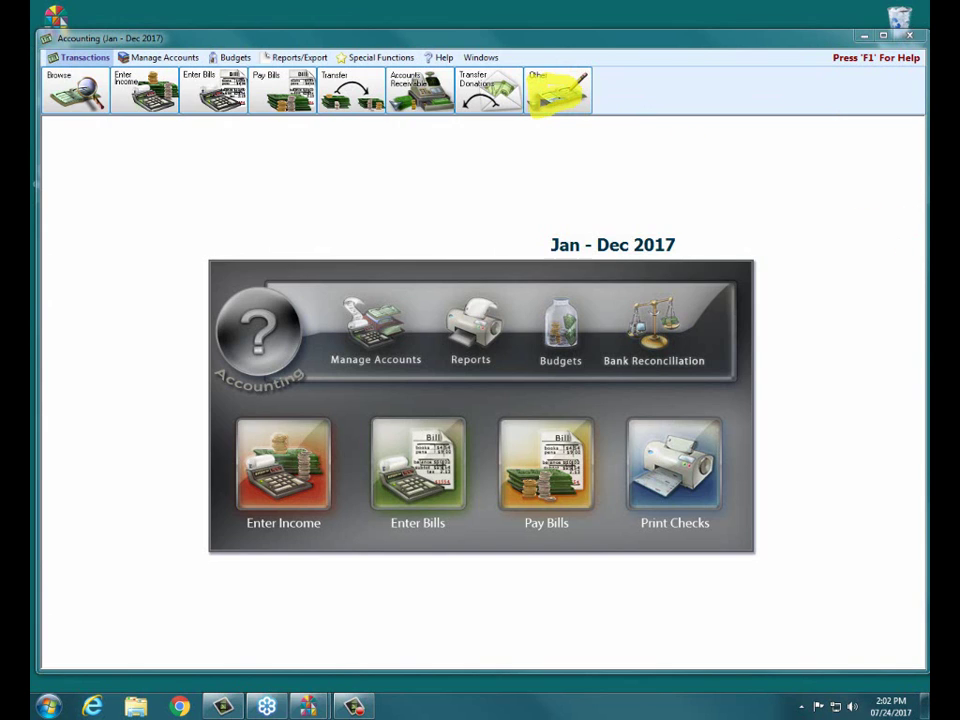
{"action": "left_click", "coordinate": [536, 104]}
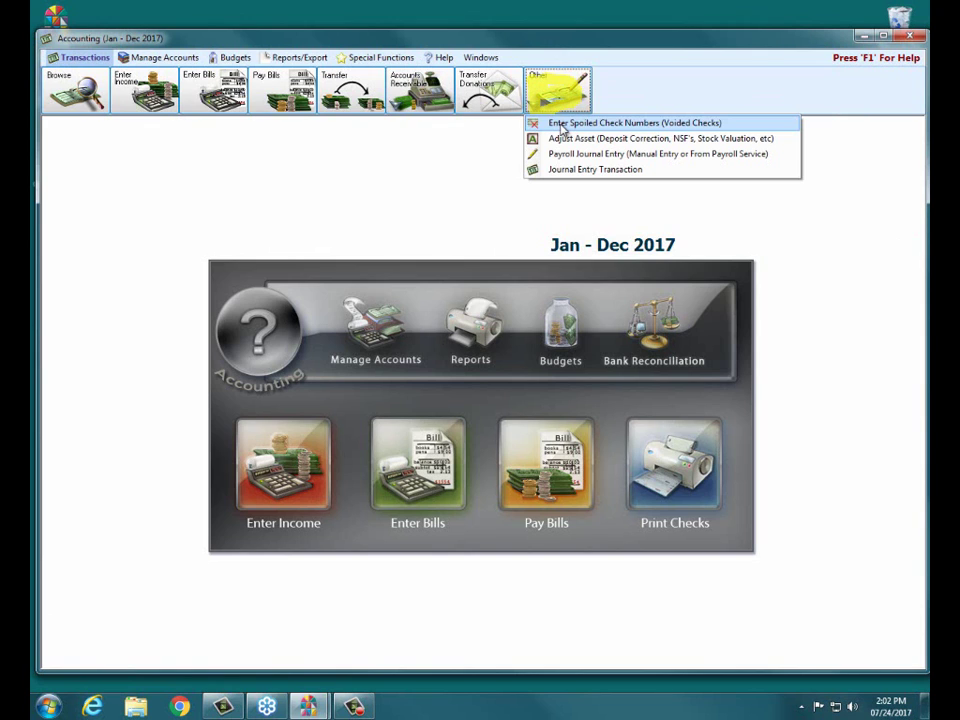
{"action": "left_click", "coordinate": [562, 124]}
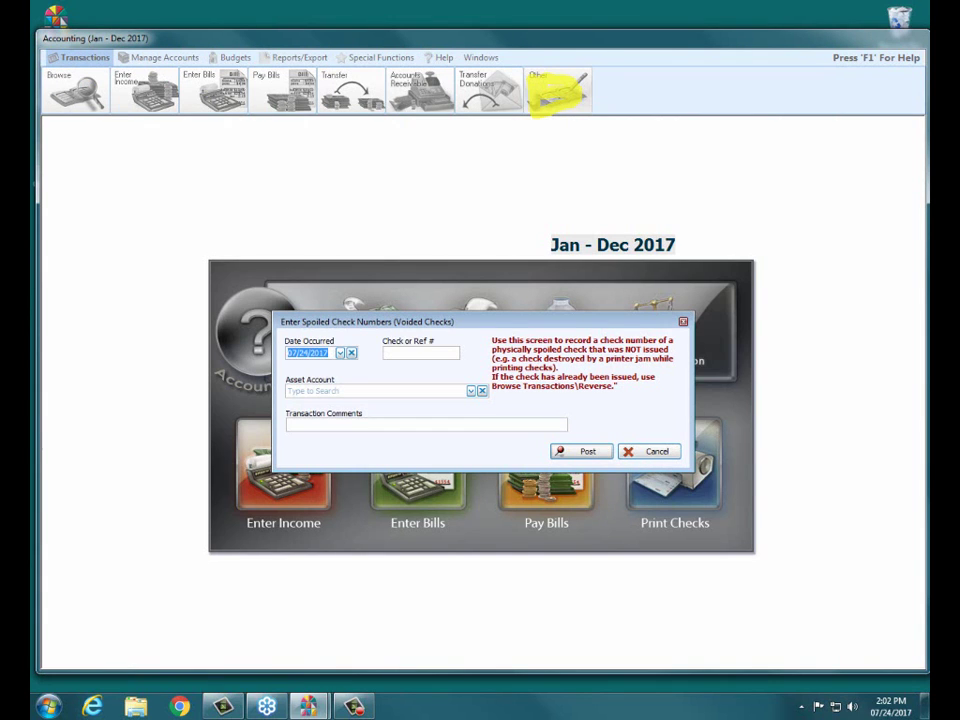
{"action": "left_click", "coordinate": [448, 353]}
{"action": "type", "text": "13254"}
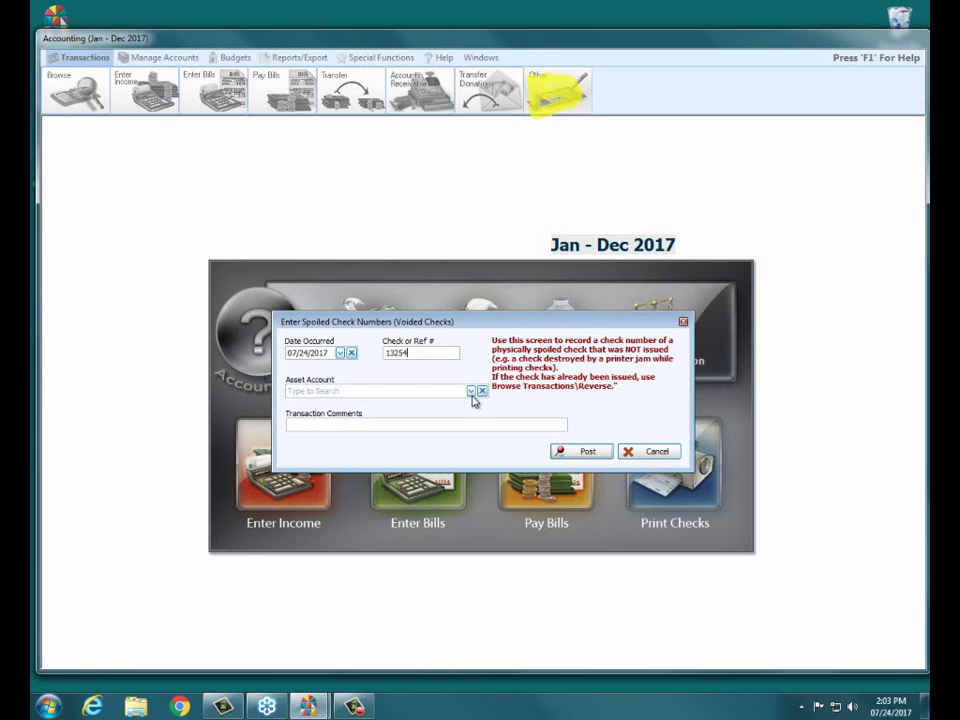
Assign the voided check to Huntington Bank Checking, add the comment "Destroyed by printer", post it and close the form.
{"action": "left_click", "coordinate": [470, 391]}
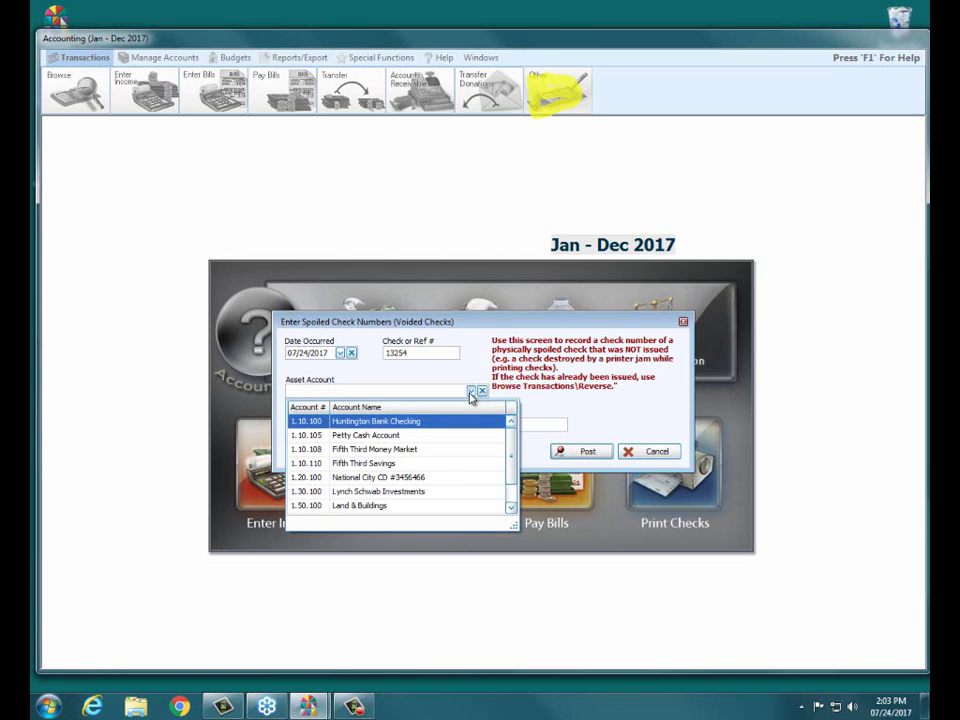
{"action": "left_click", "coordinate": [395, 424]}
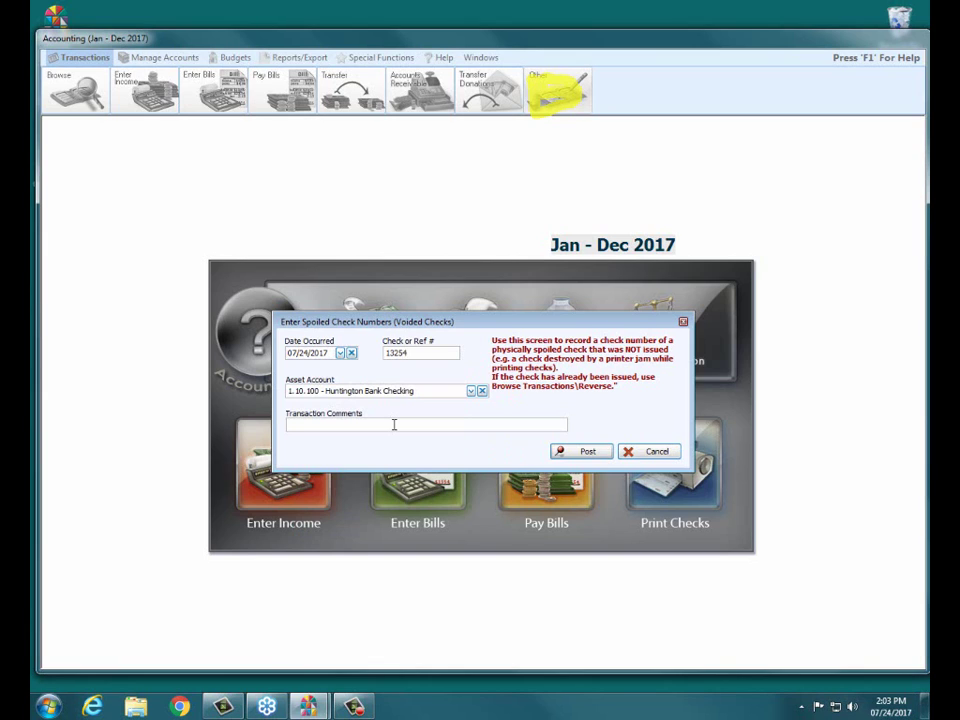
{"action": "type", "text": "Destroyed by printer"}
{"action": "left_click", "coordinate": [570, 452]}
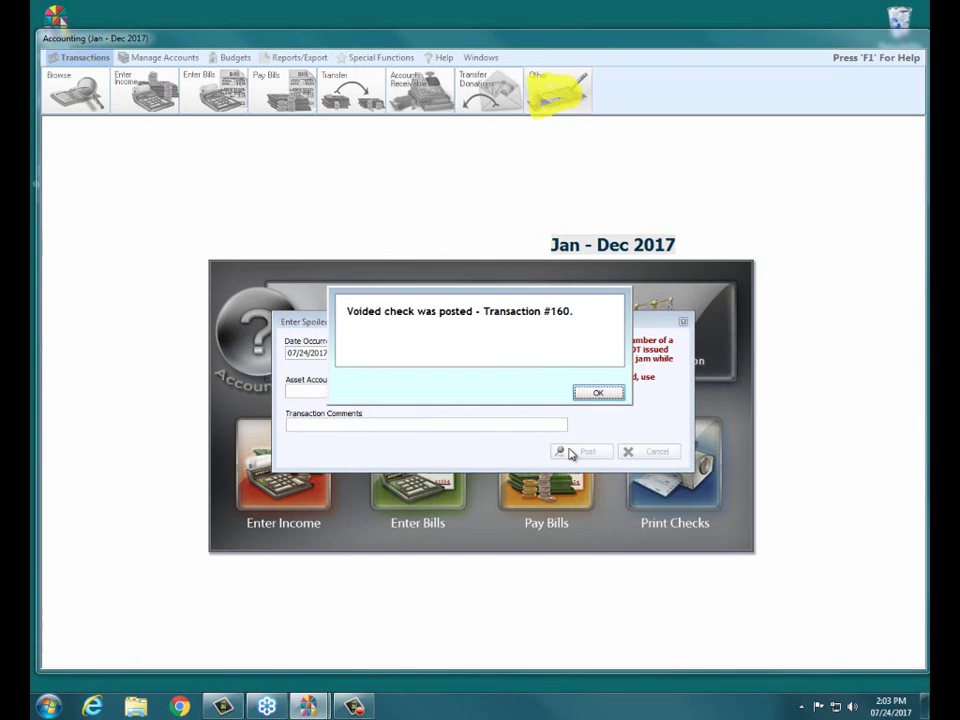
{"action": "left_click", "coordinate": [598, 393]}
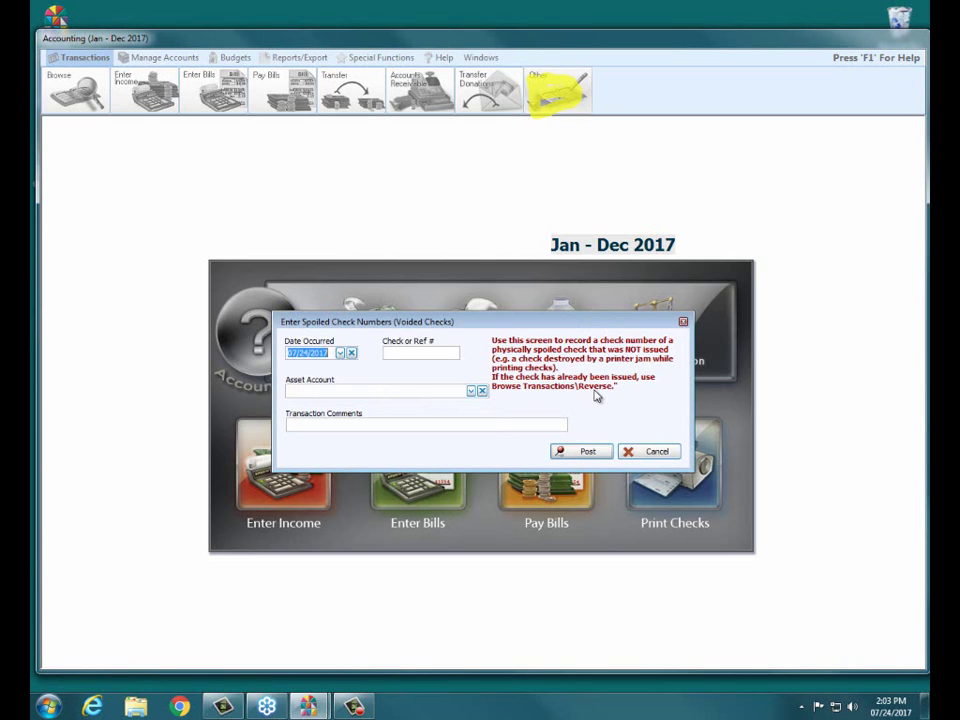
{"action": "left_click", "coordinate": [683, 323]}
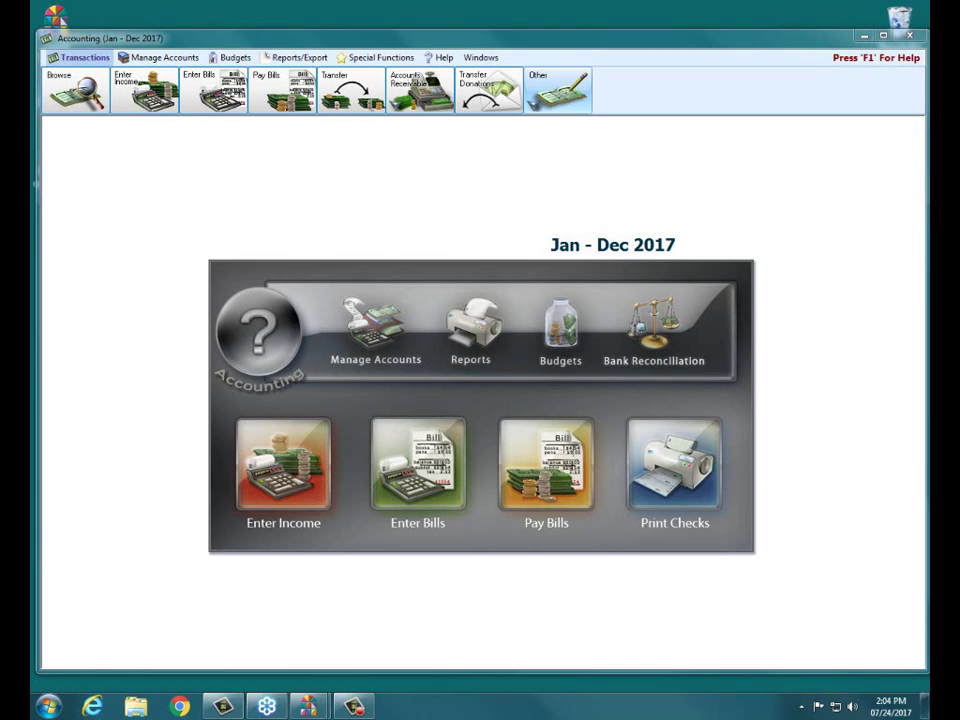
In the transaction browser, reverse the Columbia Gas payment, transaction 139, on its original date with the comment "Wrong amount".
{"action": "left_click", "coordinate": [64, 96]}
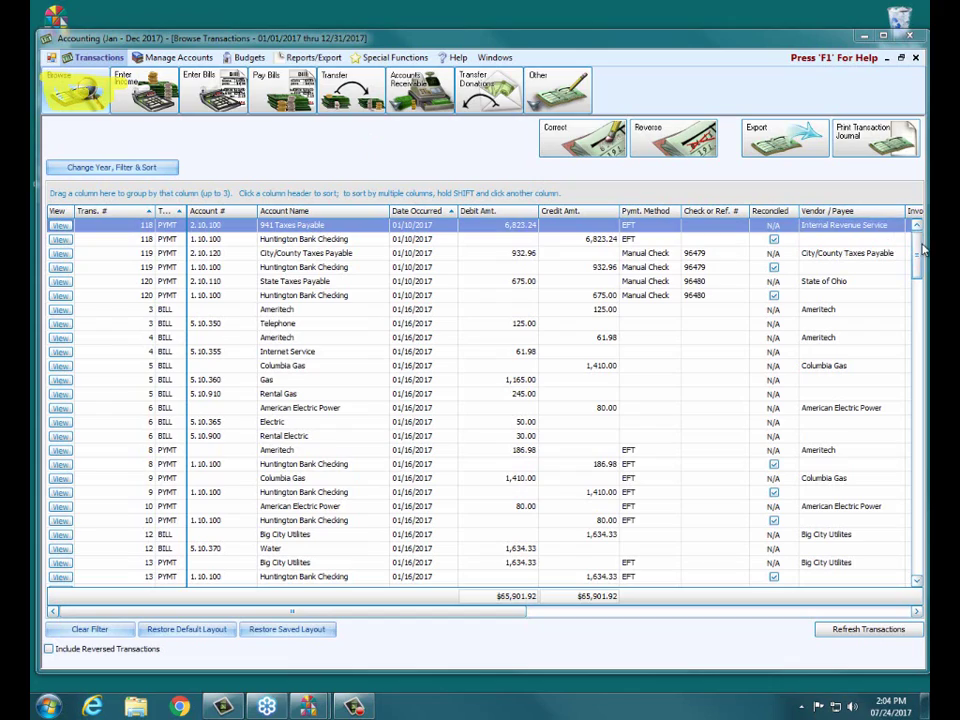
{"action": "scroll", "coordinate": [920, 265], "scroll_direction": "down", "scroll_amount": 2}
{"action": "left_click_drag", "start_coordinate": [919, 265], "coordinate": [920, 537]}
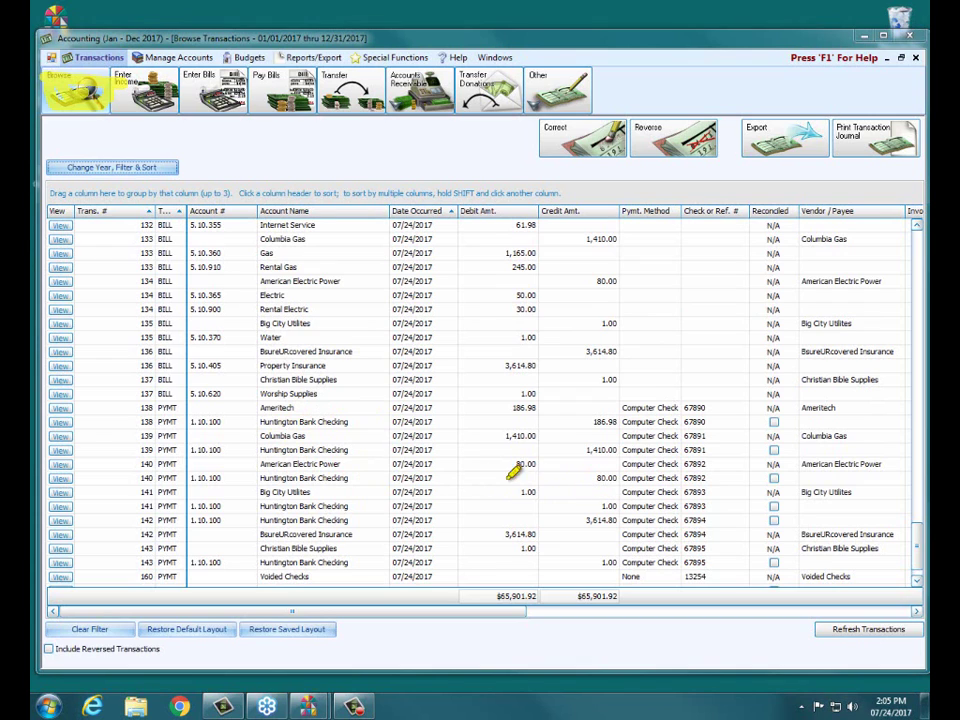
{"action": "left_click_drag", "start_coordinate": [110, 433], "coordinate": [326, 428]}
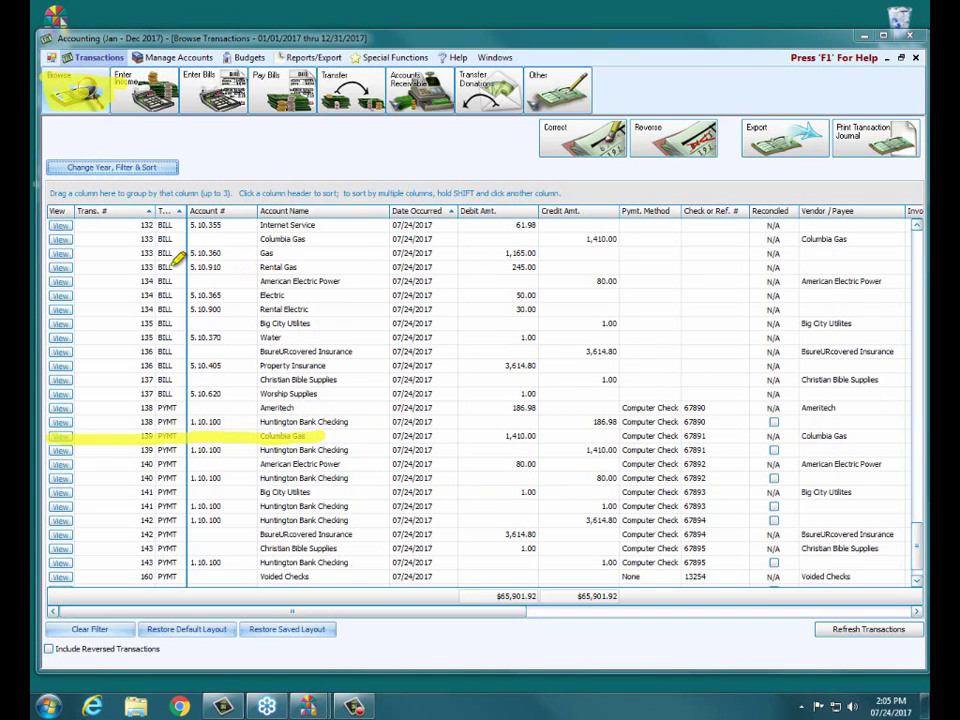
{"action": "left_click_drag", "start_coordinate": [45, 253], "coordinate": [537, 253]}
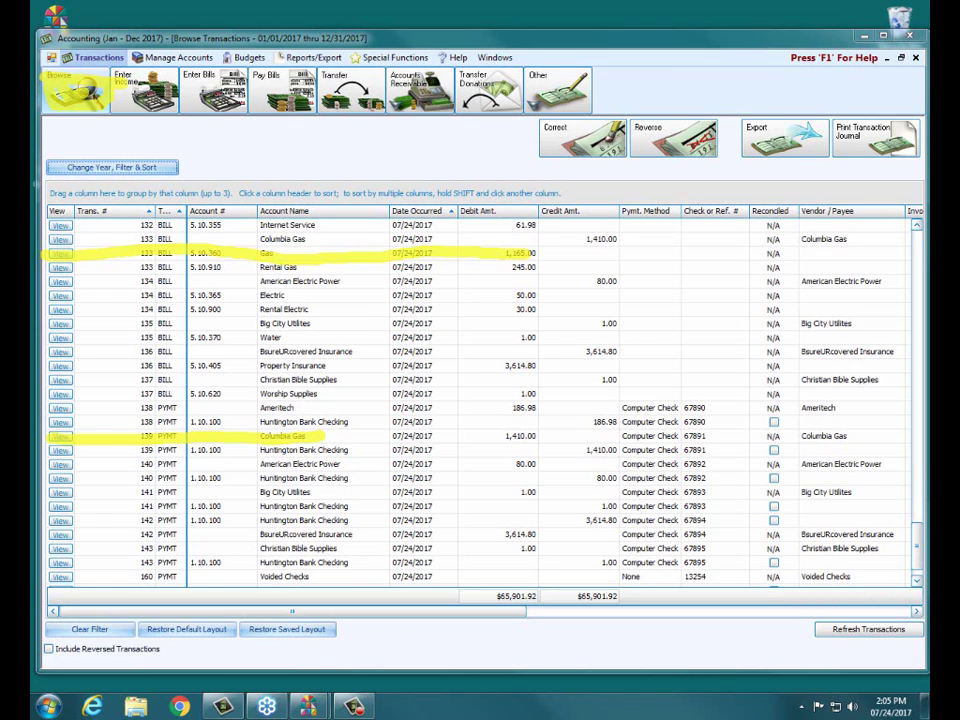
{"action": "left_click", "coordinate": [305, 438]}
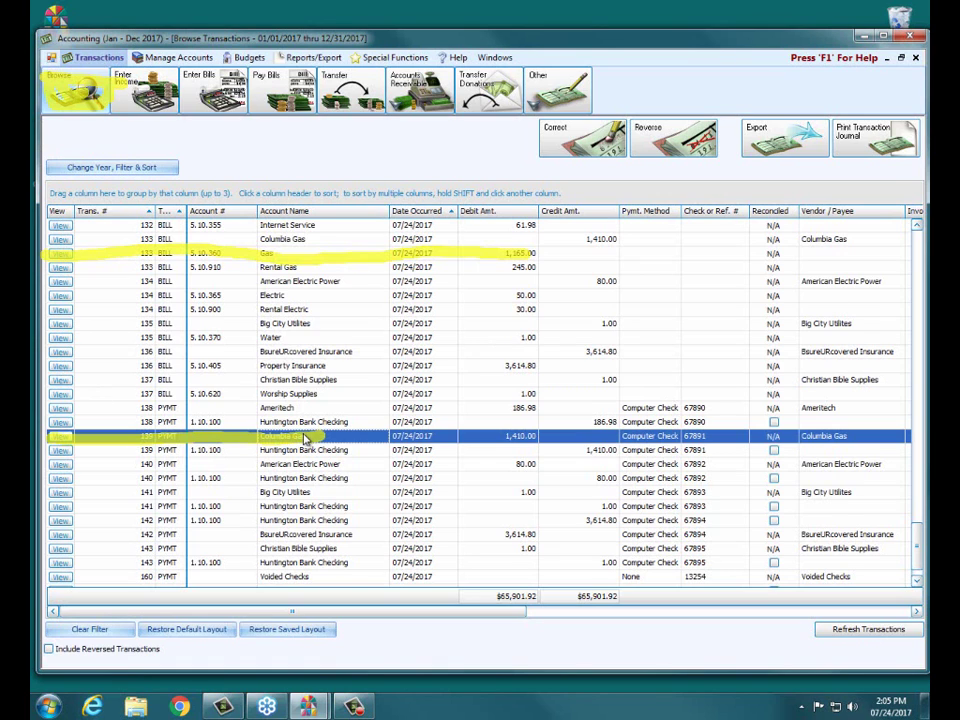
{"action": "left_click", "coordinate": [682, 128]}
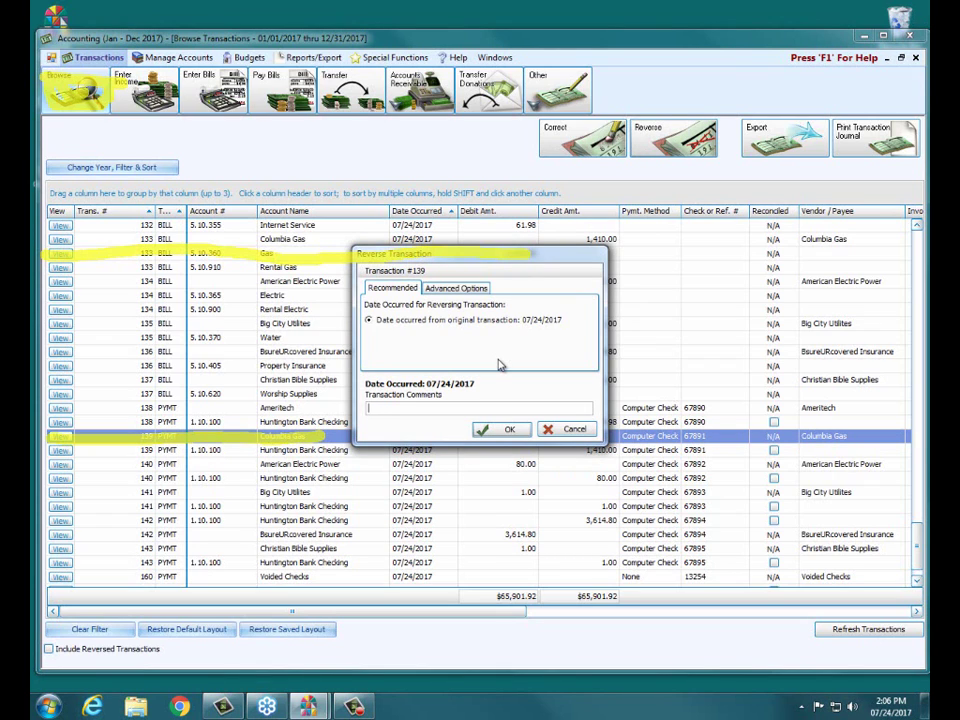
{"action": "type", "text": "Wrong amount"}
{"action": "left_click", "coordinate": [498, 431]}
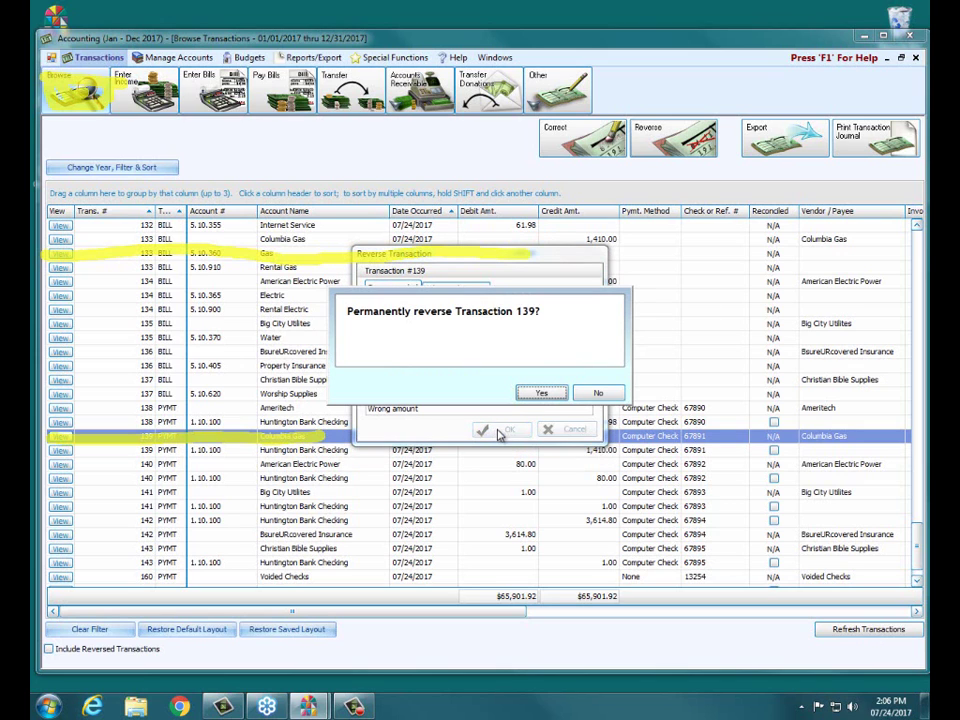
{"action": "left_click", "coordinate": [539, 393]}
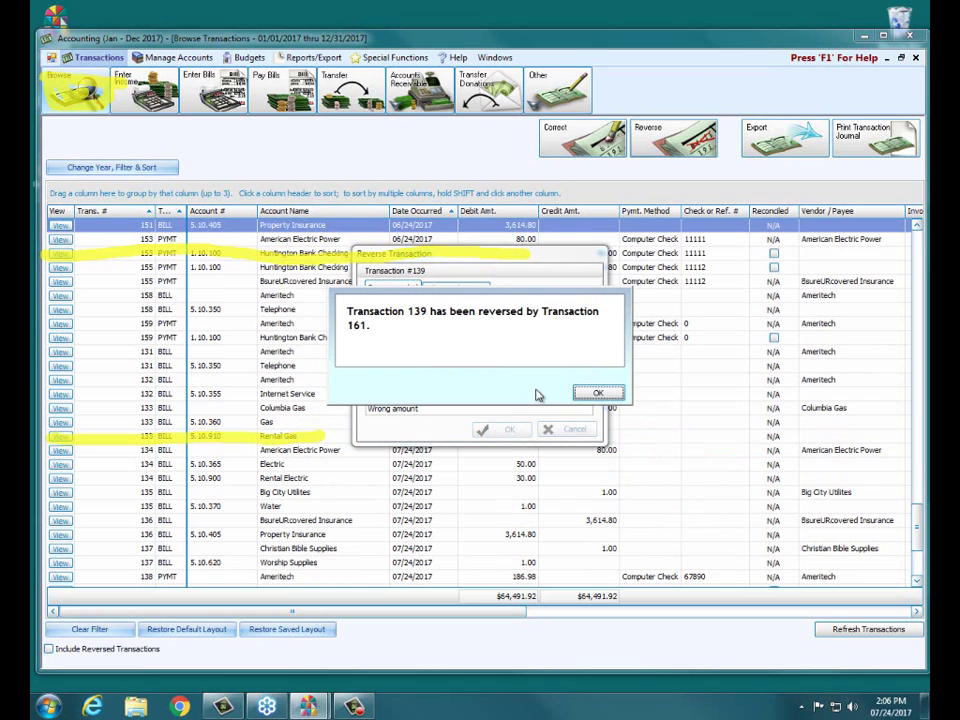
{"action": "left_click", "coordinate": [598, 393]}
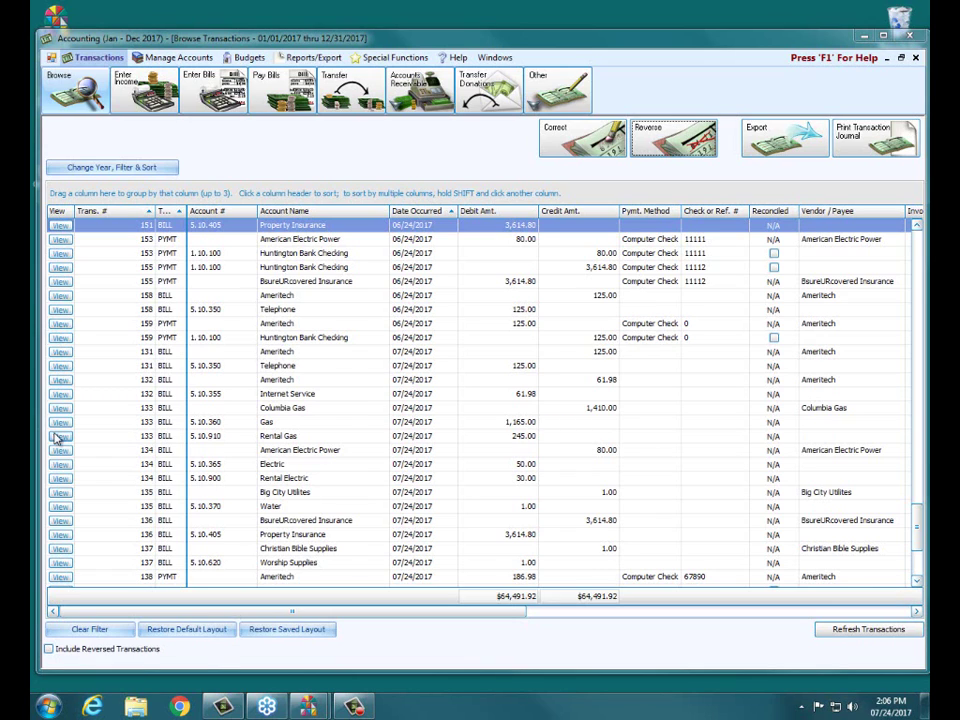
{"action": "left_click", "coordinate": [287, 441]}
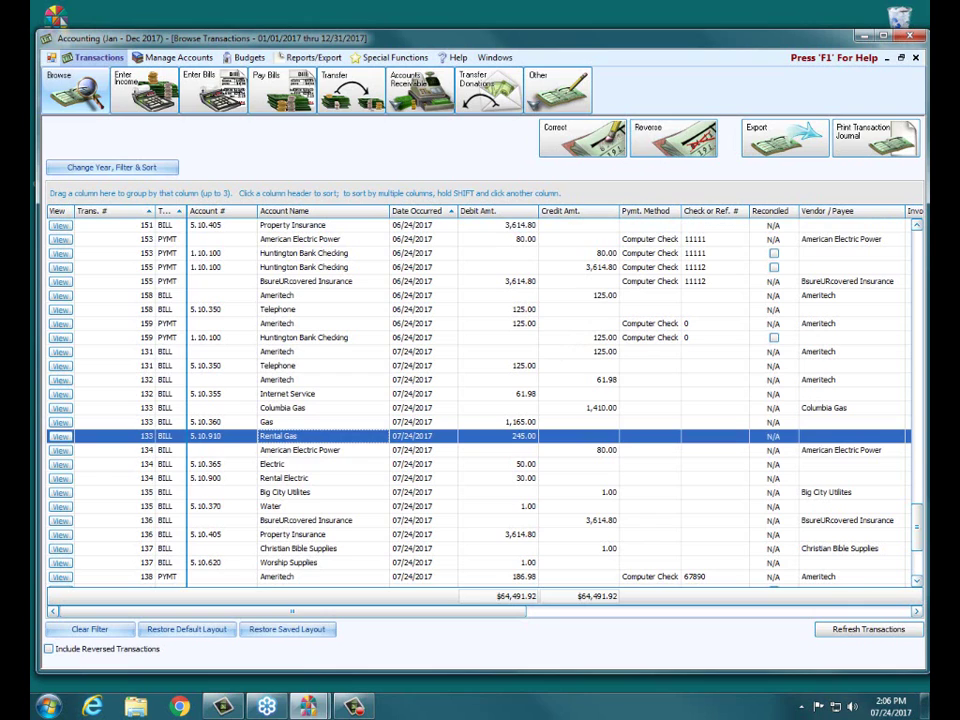
{"action": "left_click", "coordinate": [914, 58]}
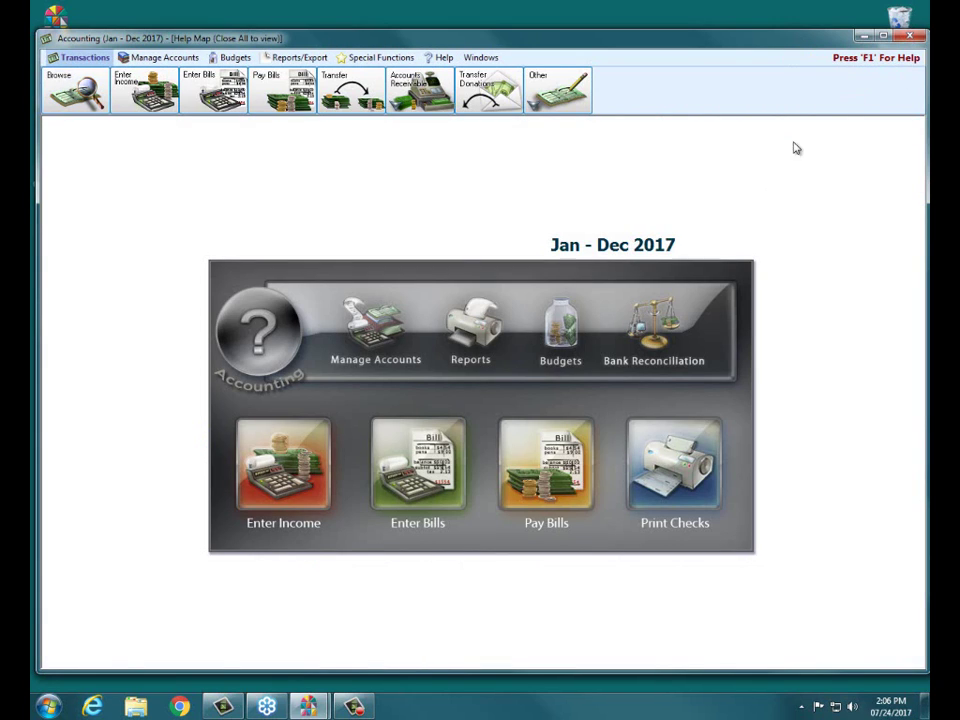
In Pay Bills, create a payment from the outstanding Columbia Gas bill.
{"action": "left_click", "coordinate": [531, 475]}
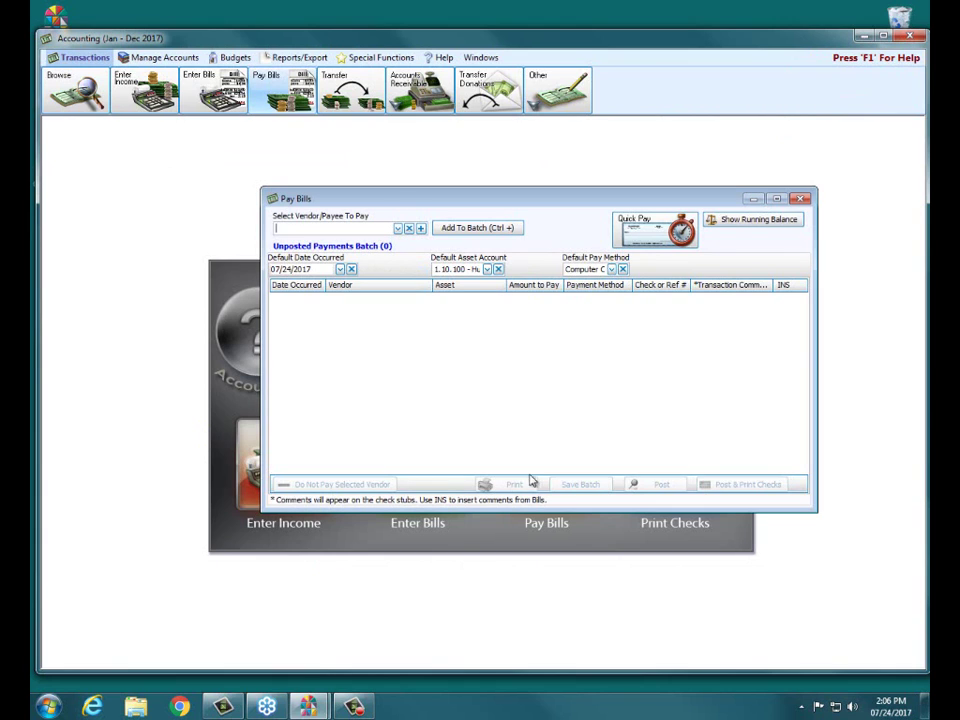
{"action": "left_click", "coordinate": [634, 234]}
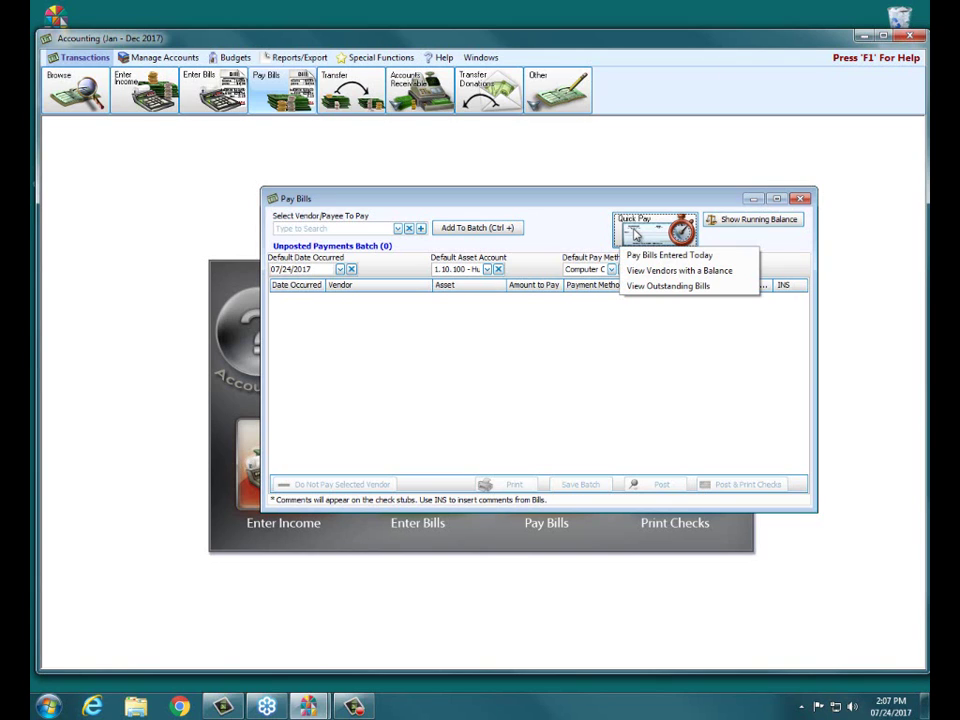
{"action": "left_click", "coordinate": [646, 289]}
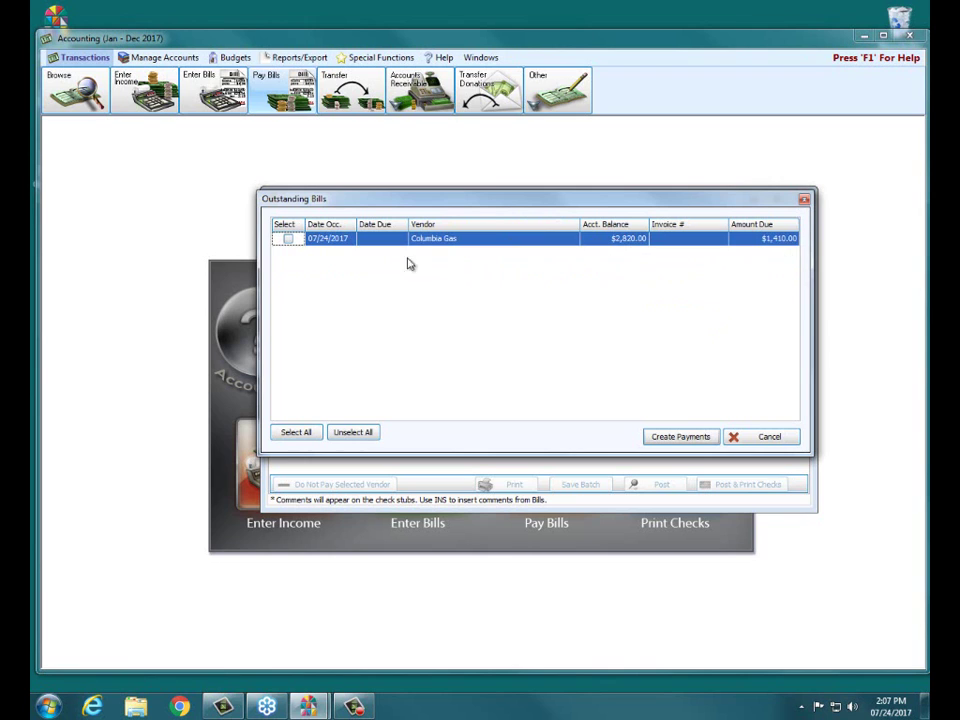
{"action": "left_click", "coordinate": [288, 239]}
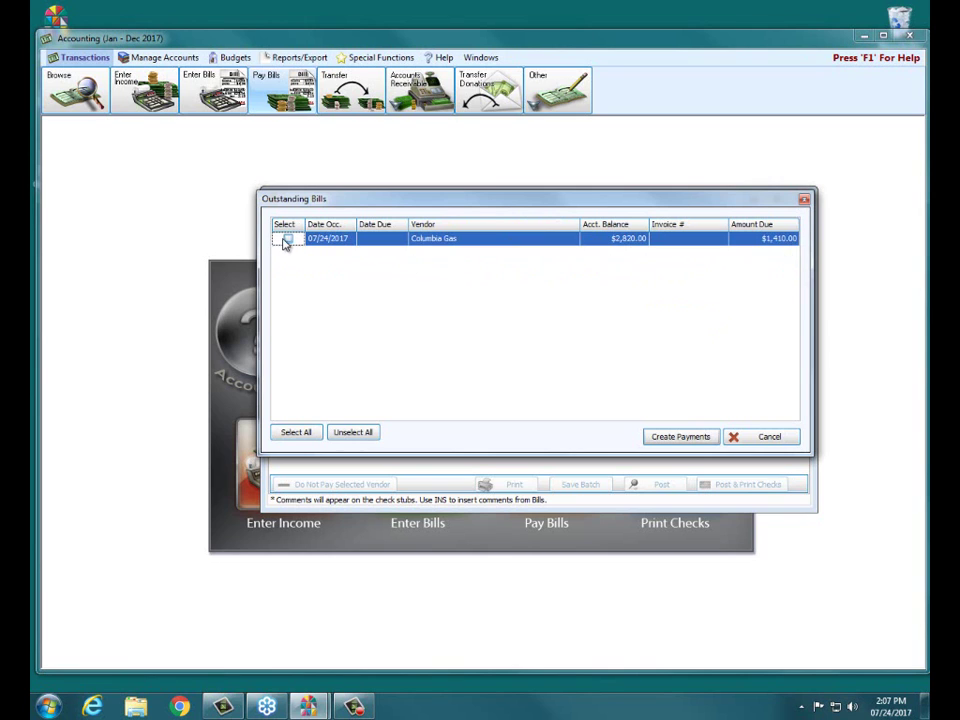
{"action": "left_click", "coordinate": [680, 438]}
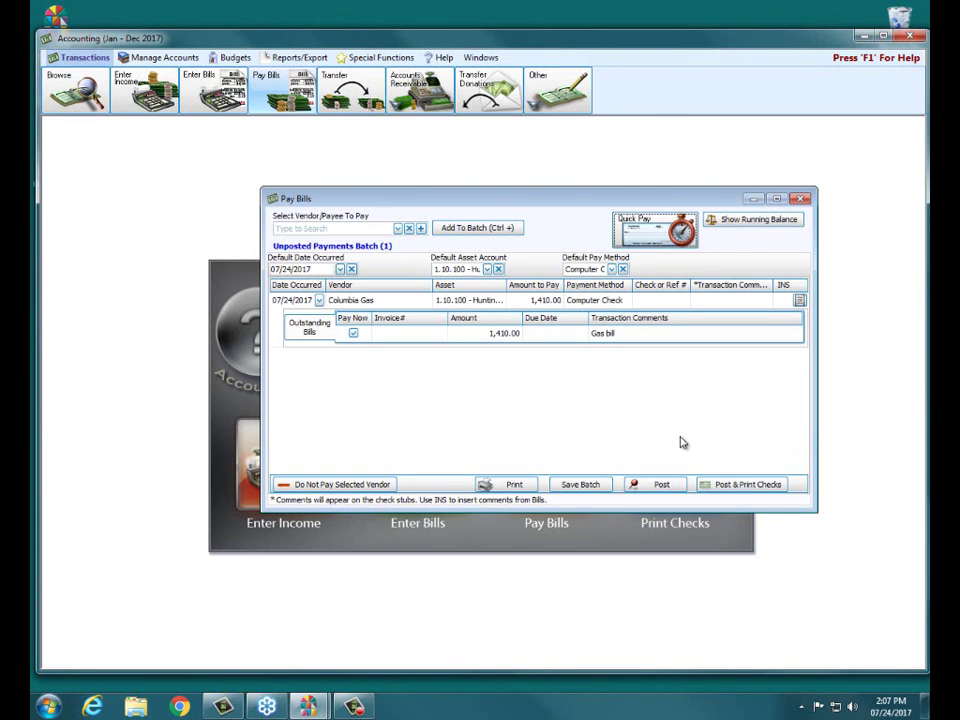
Change the Columbia Gas payment's asset account to 1.10.110 Fifth Third Savings, post the payment and close Pay Bills.
{"action": "left_click", "coordinate": [455, 303]}
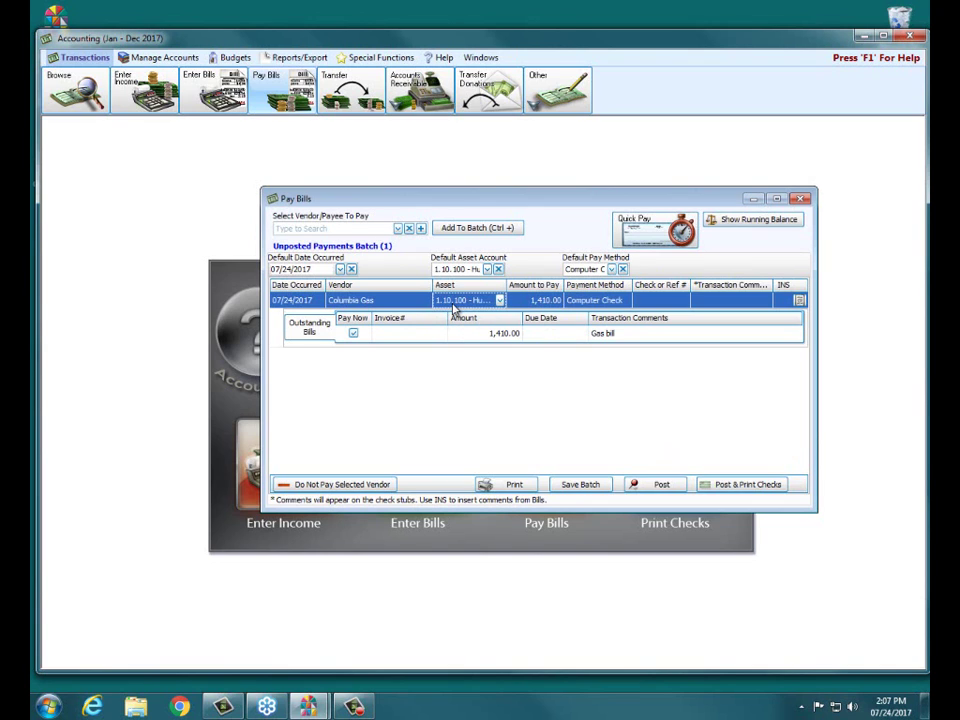
{"action": "left_click", "coordinate": [498, 301]}
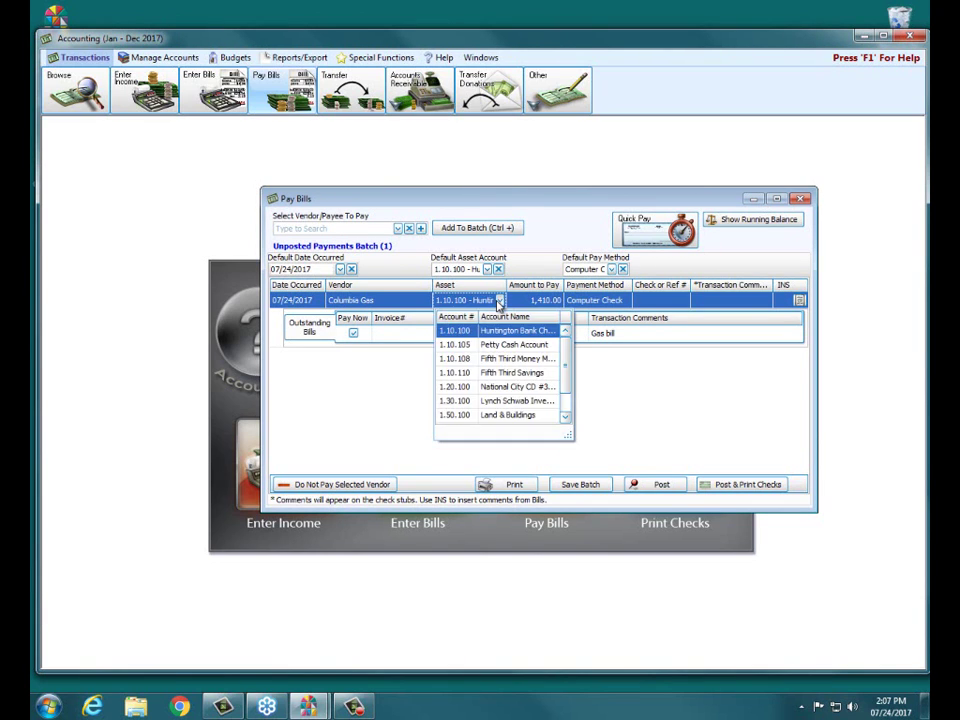
{"action": "left_click", "coordinate": [520, 373]}
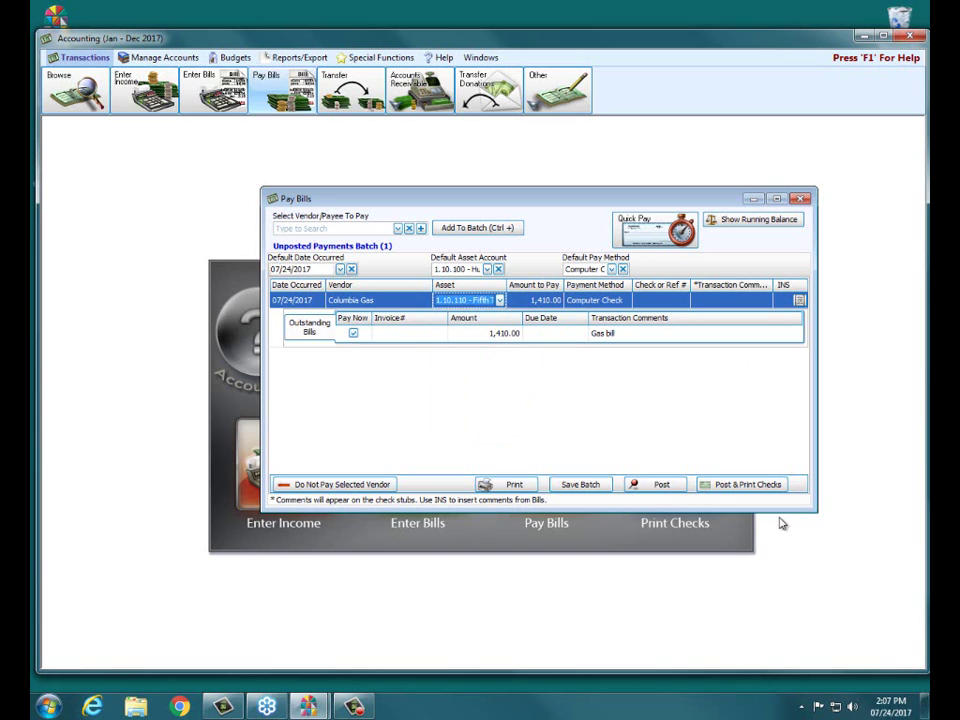
{"action": "left_click", "coordinate": [662, 486]}
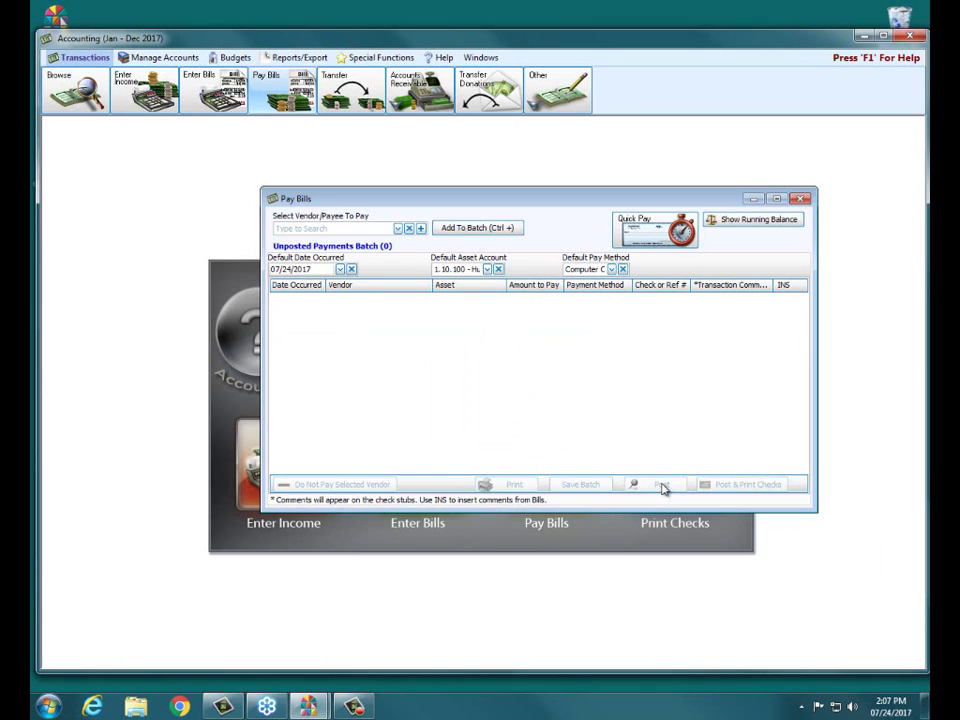
{"action": "left_click", "coordinate": [800, 201]}
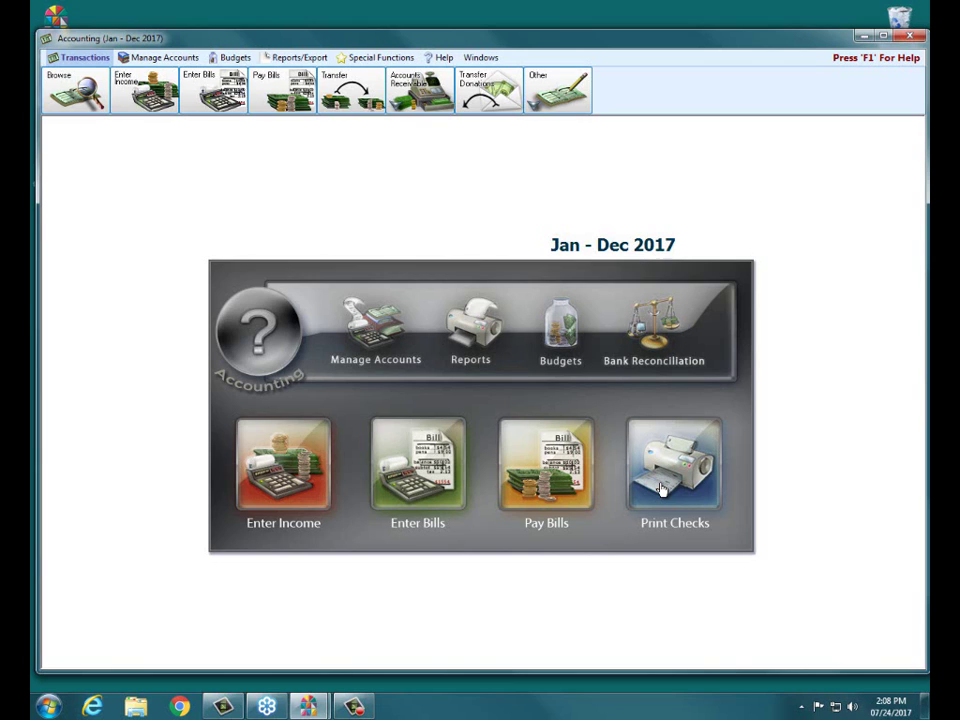
In the transaction browser, examine the BsureURcovered Insurance bill, transaction 151, and its payment, transaction 155, including their accounts and amounts.
{"action": "left_click", "coordinate": [60, 100]}
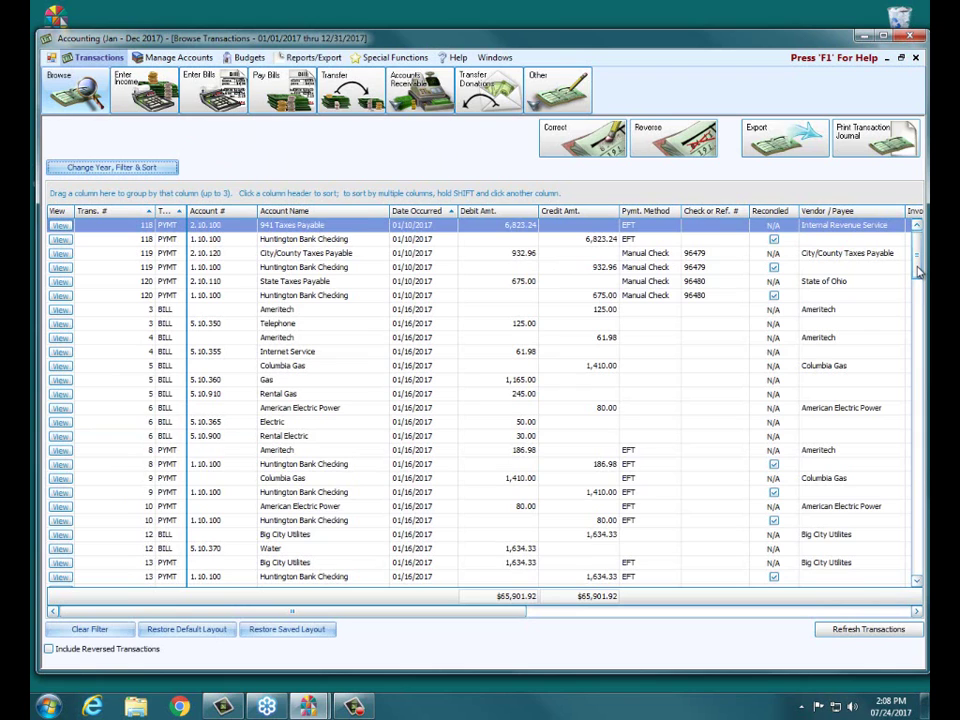
{"action": "left_click_drag", "start_coordinate": [918, 272], "coordinate": [911, 526]}
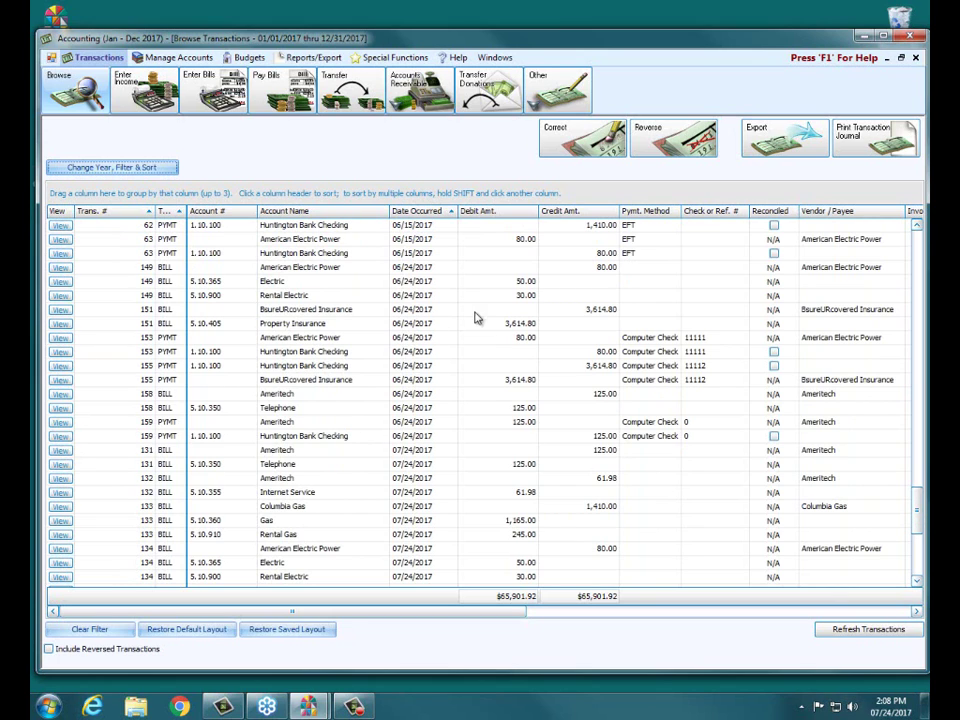
{"action": "left_click", "coordinate": [331, 312]}
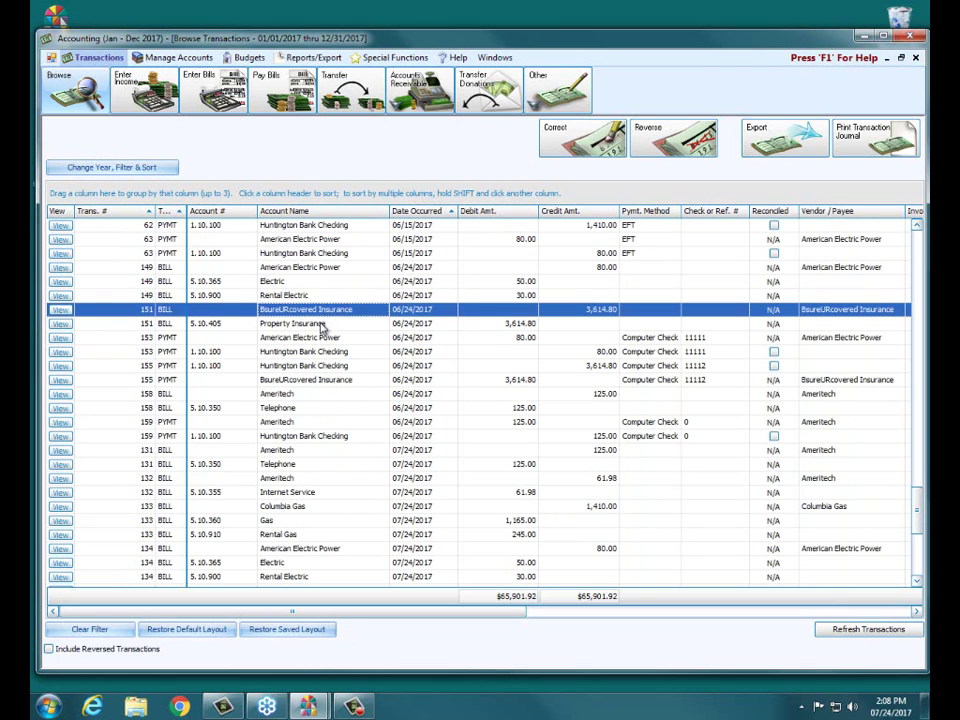
{"action": "left_click", "coordinate": [318, 325]}
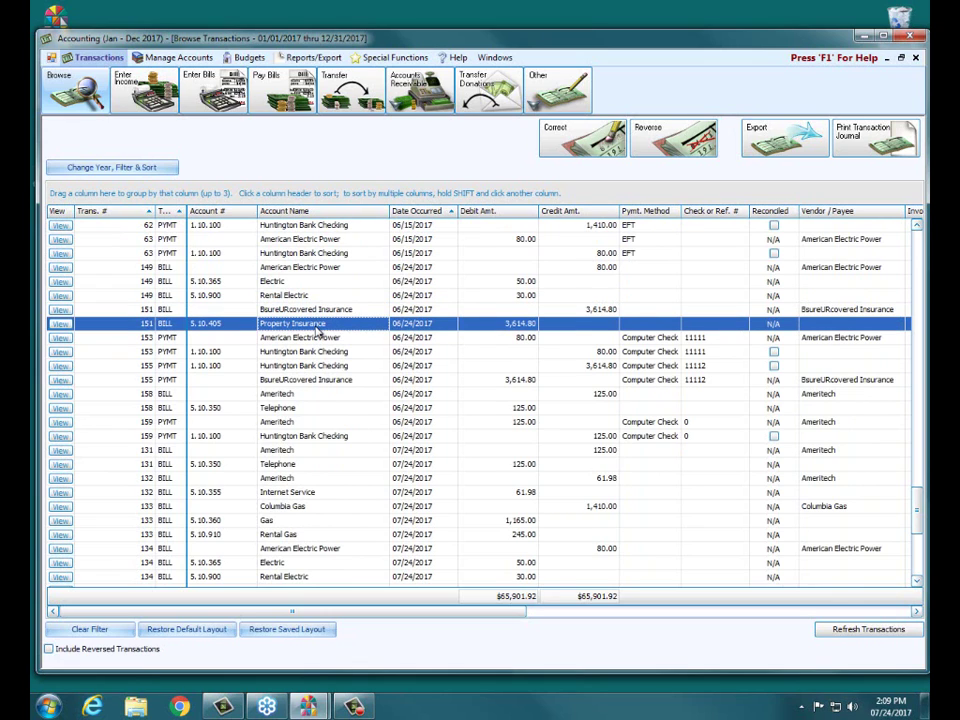
{"action": "left_click", "coordinate": [265, 312]}
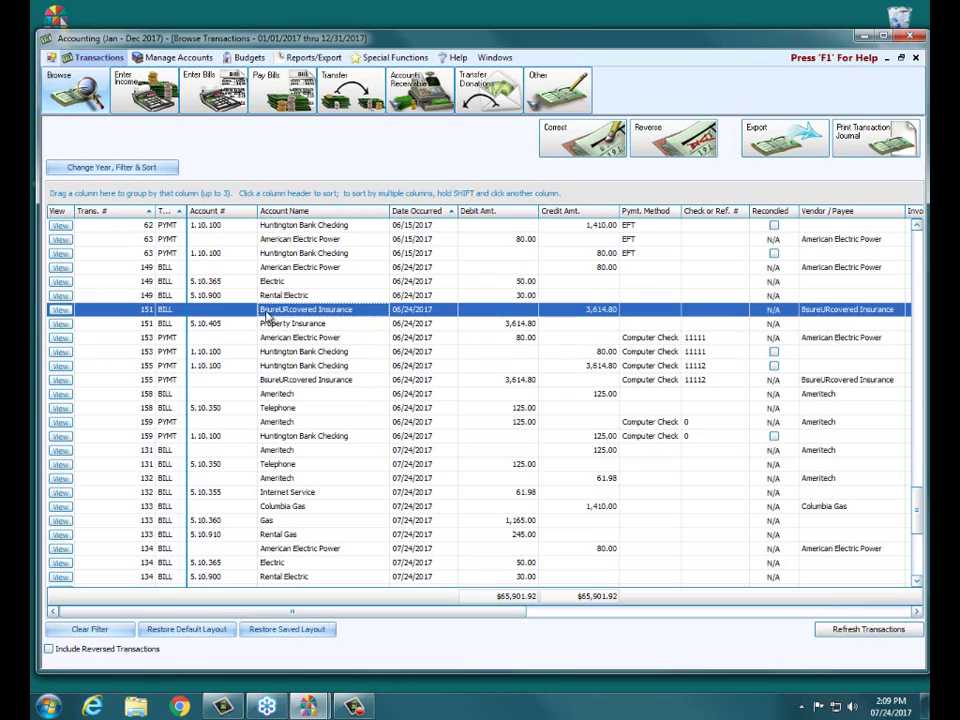
{"action": "left_click", "coordinate": [264, 327]}
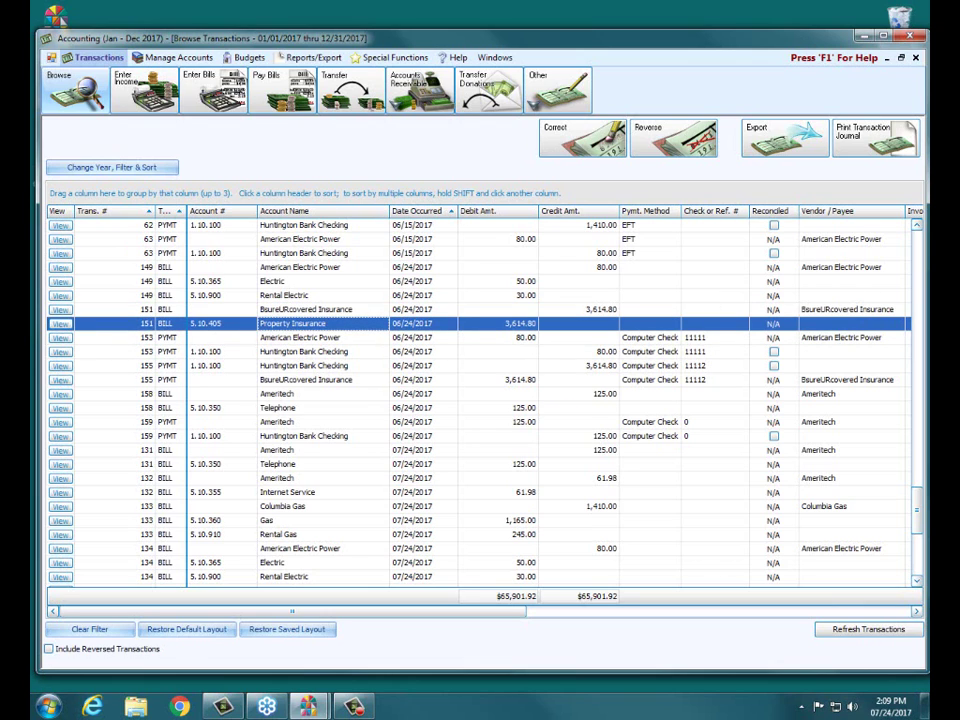
{"action": "mouse_move", "coordinate": [142, 312]}
{"action": "left_mouse_down"}
{"action": "mouse_move", "coordinate": [170, 318]}
{"action": "mouse_move", "coordinate": [143, 314]}
{"action": "left_mouse_up"}
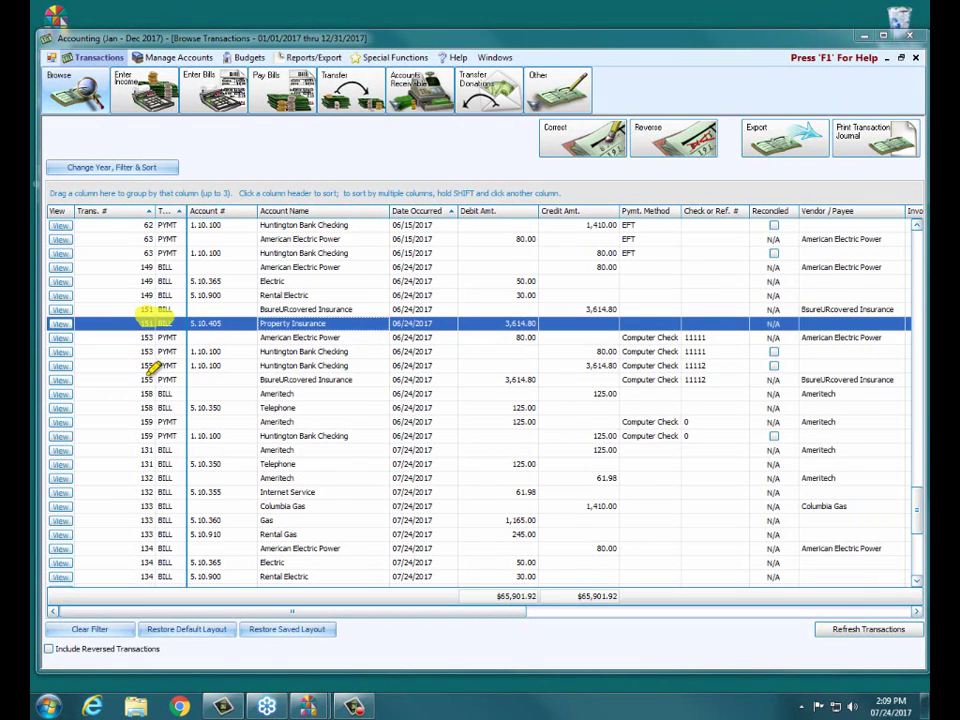
{"action": "mouse_move", "coordinate": [157, 366]}
{"action": "left_mouse_down"}
{"action": "mouse_move", "coordinate": [145, 372]}
{"action": "mouse_move", "coordinate": [330, 370]}
{"action": "mouse_move", "coordinate": [157, 358]}
{"action": "mouse_move", "coordinate": [212, 374]}
{"action": "mouse_move", "coordinate": [345, 379]}
{"action": "left_mouse_up"}
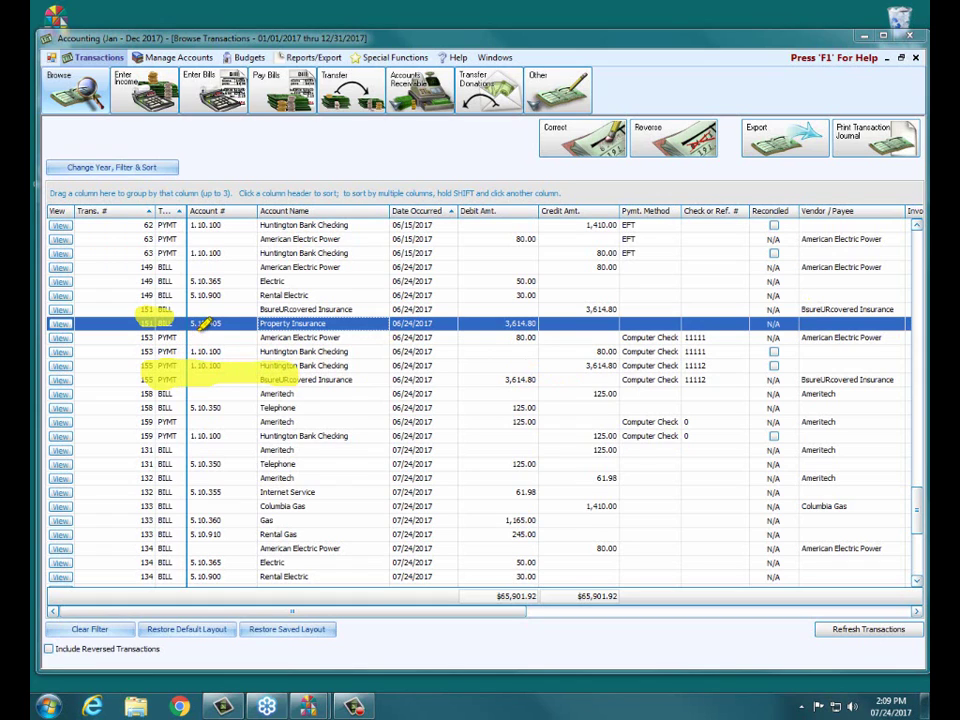
{"action": "left_click_drag", "start_coordinate": [192, 323], "coordinate": [224, 323]}
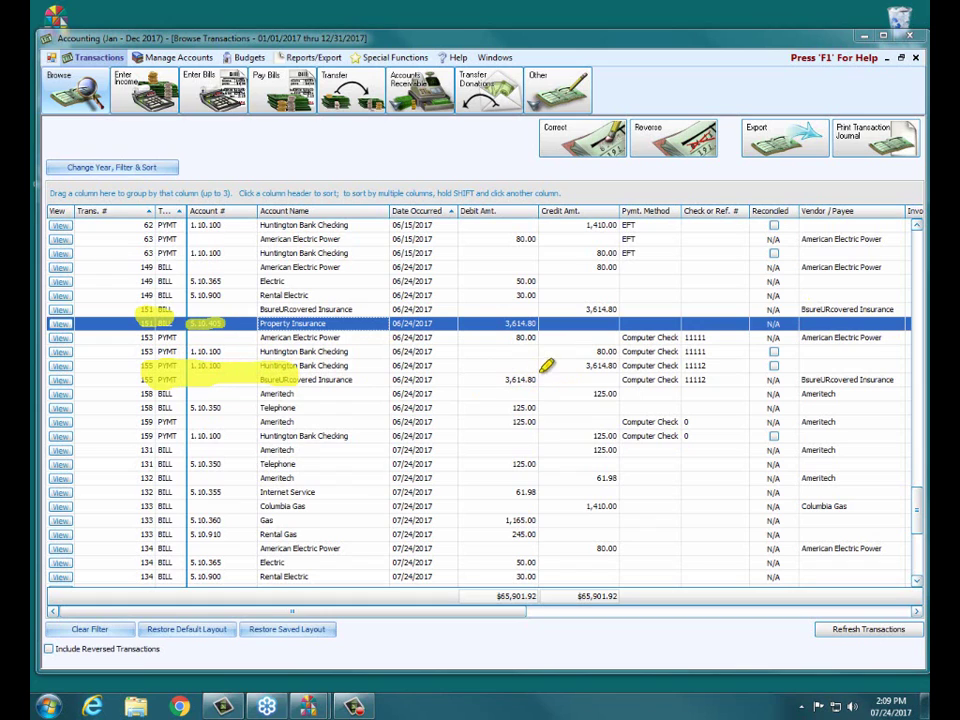
{"action": "left_click_drag", "start_coordinate": [557, 366], "coordinate": [607, 365]}
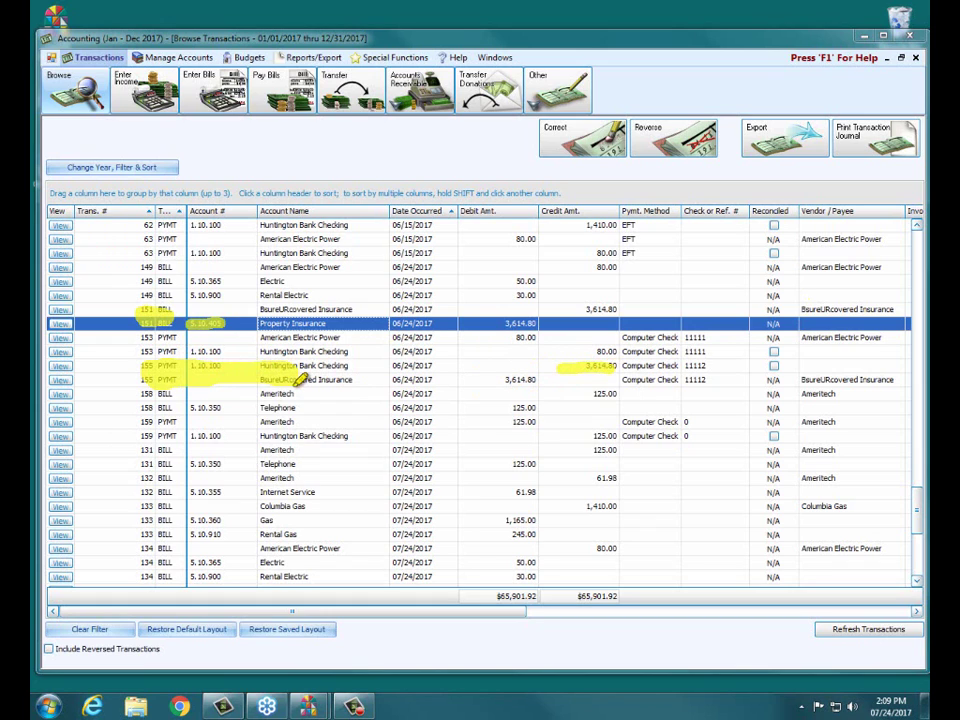
{"action": "left_click_drag", "start_coordinate": [272, 358], "coordinate": [355, 366]}
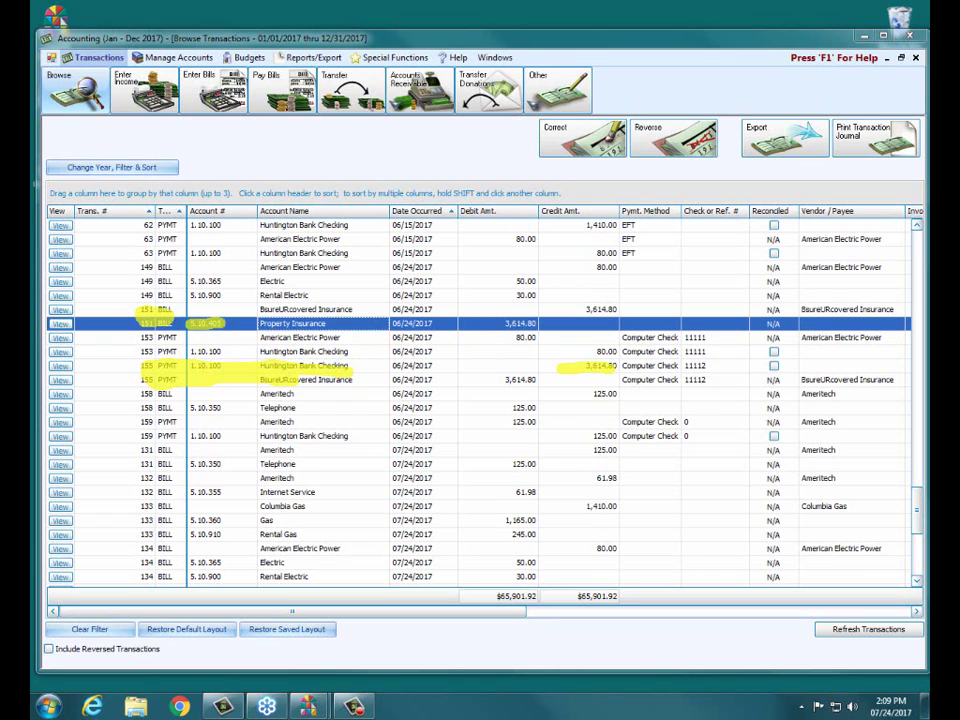
{"action": "key", "text": "Escape"}
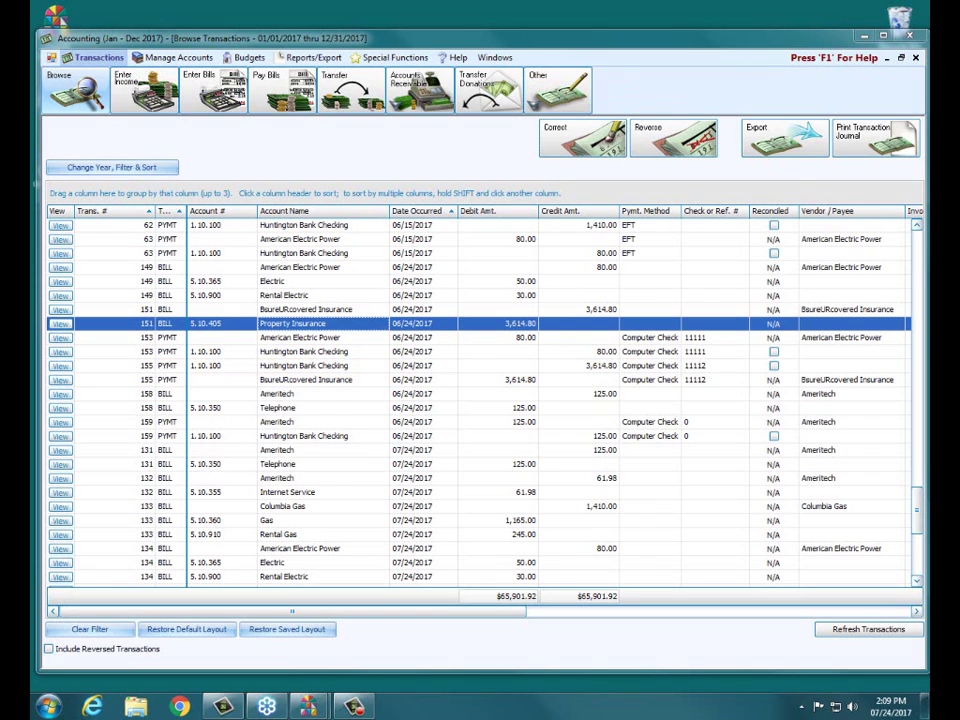
Start an asset adjustment that increases 1.10.100 Huntington Bank Checking by 3,601.80.
{"action": "left_click", "coordinate": [557, 88]}
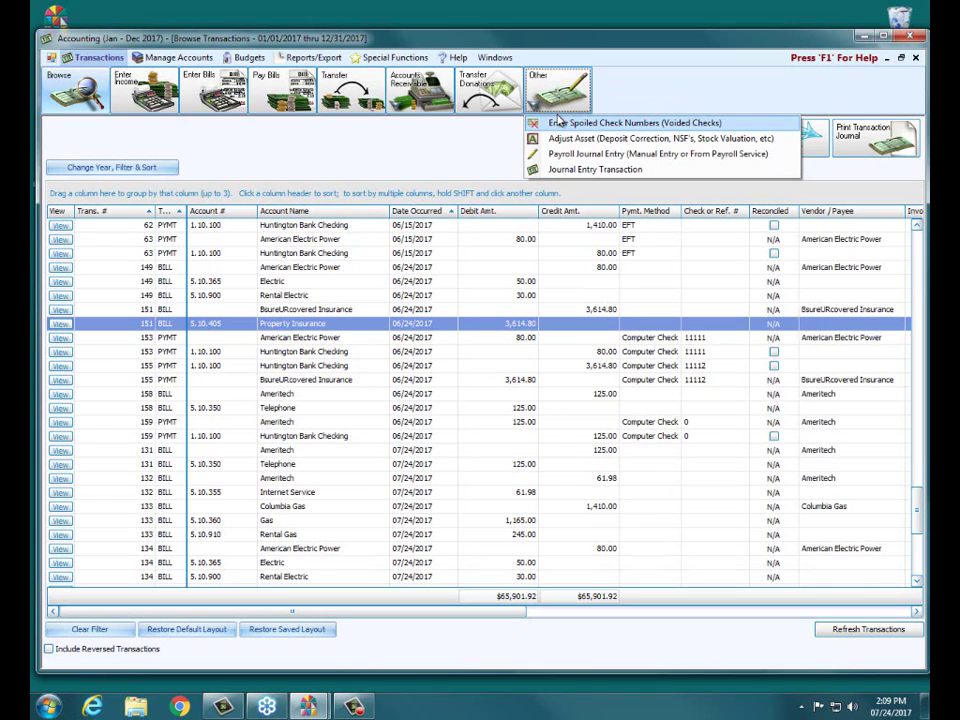
{"action": "left_click", "coordinate": [563, 141]}
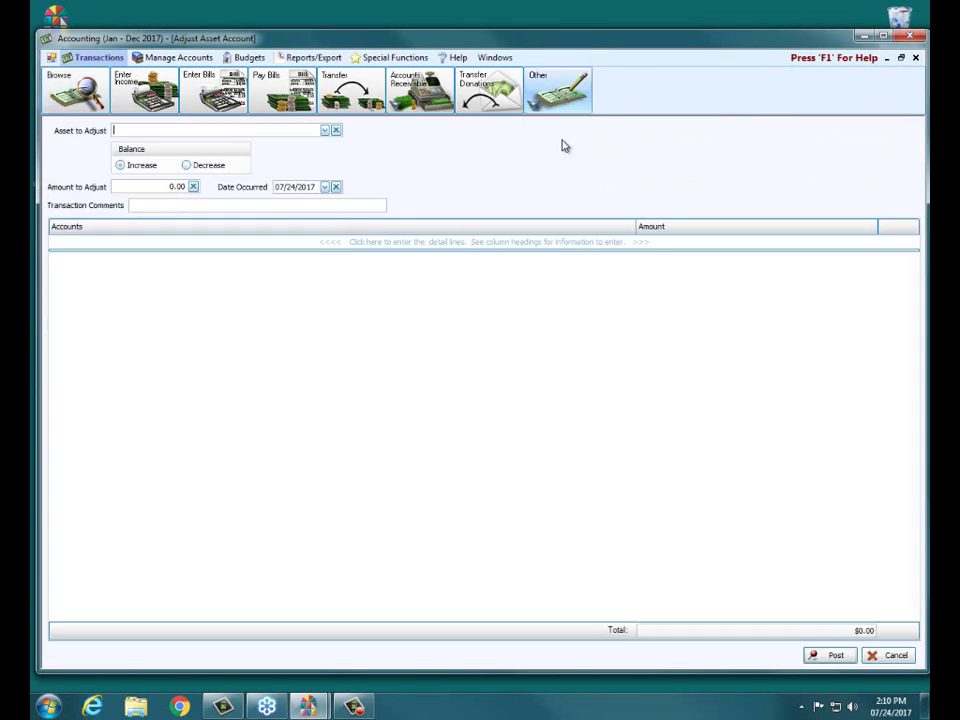
{"action": "left_click", "coordinate": [901, 57]}
{"action": "left_click_drag", "start_coordinate": [257, 122], "coordinate": [533, 243]}
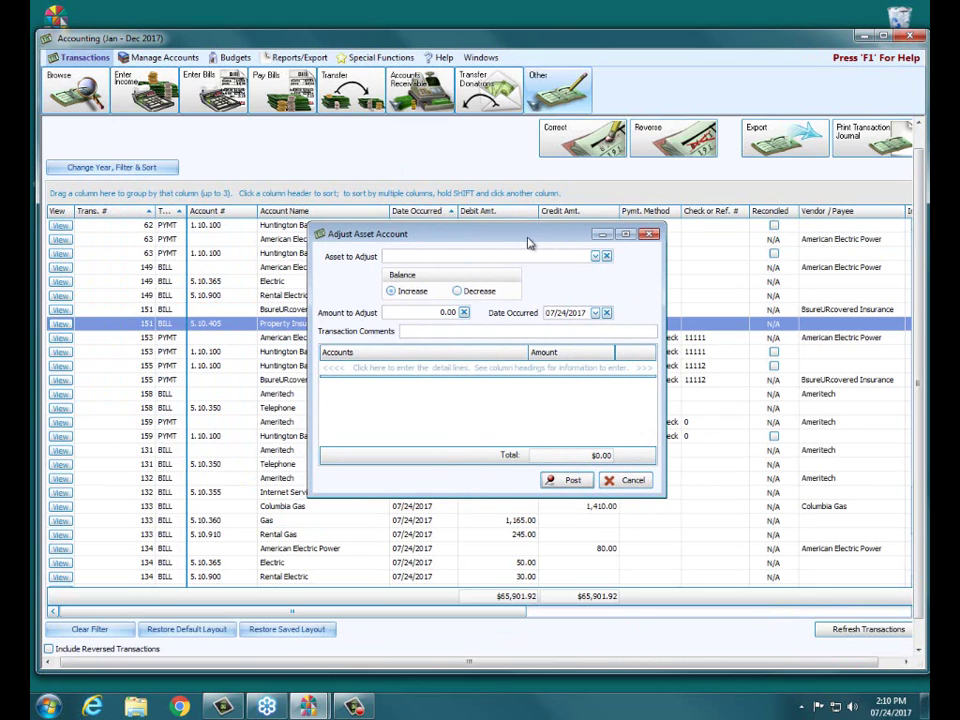
{"action": "left_click", "coordinate": [595, 258]}
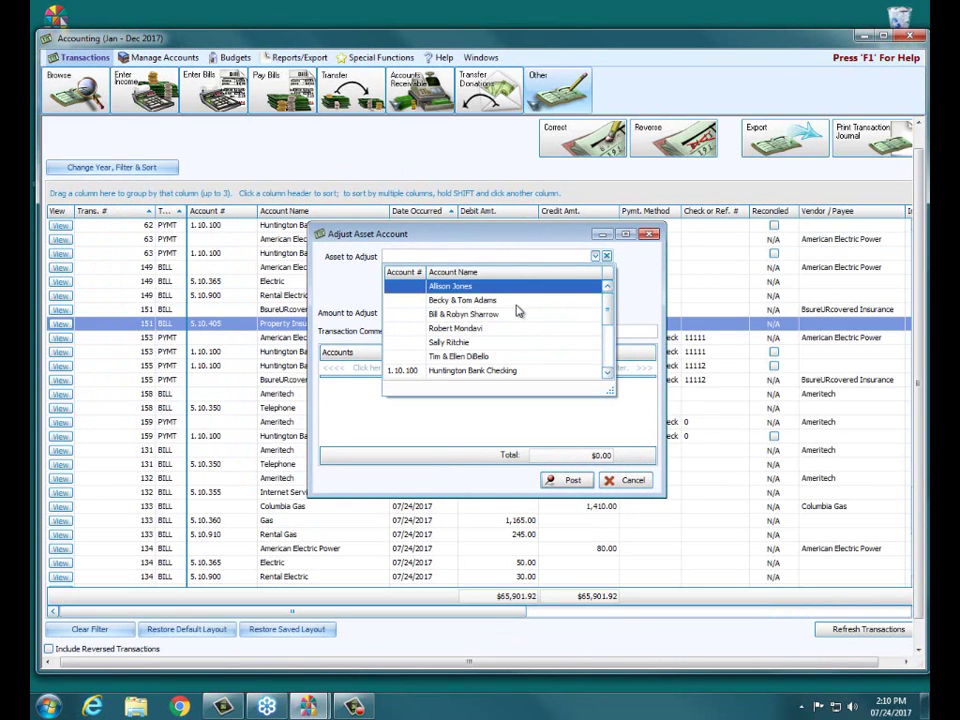
{"action": "left_click", "coordinate": [485, 372]}
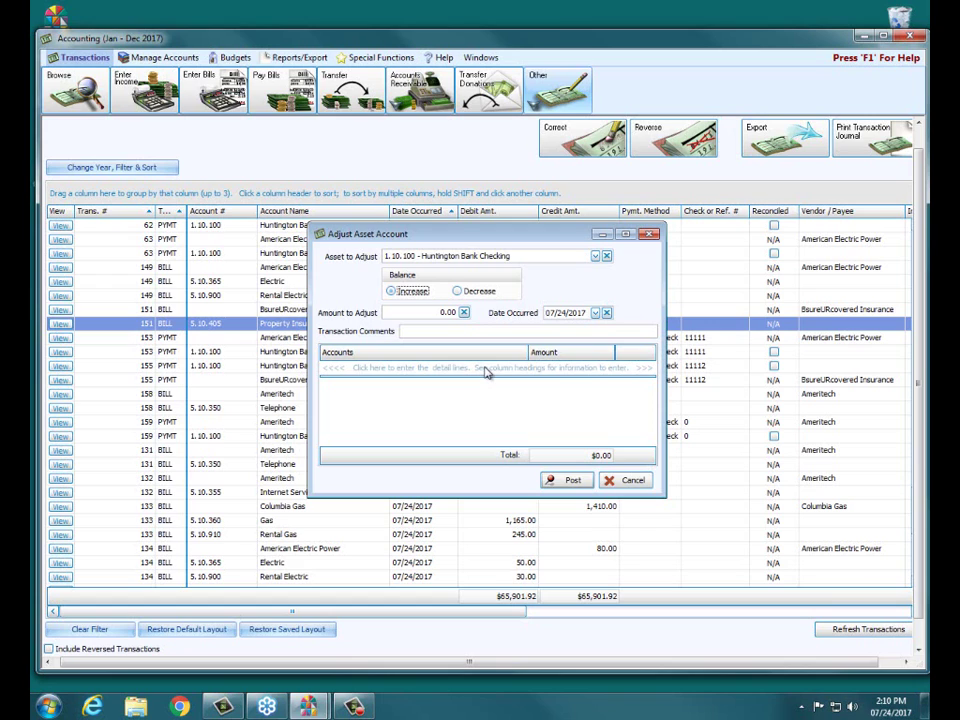
{"action": "left_click", "coordinate": [417, 311]}
{"action": "type", "text": "3601.80"}
Add the transaction comment "Original check lost in mail" to the asset adjustment.
{"action": "left_click", "coordinate": [472, 331]}
{"action": "type", "text": "Los"}
{"action": "key", "text": "BackSpace"}
{"action": "key", "text": "BackSpace"}
{"action": "key", "text": "BackSpace"}
{"action": "type", "text": "Oginga"}
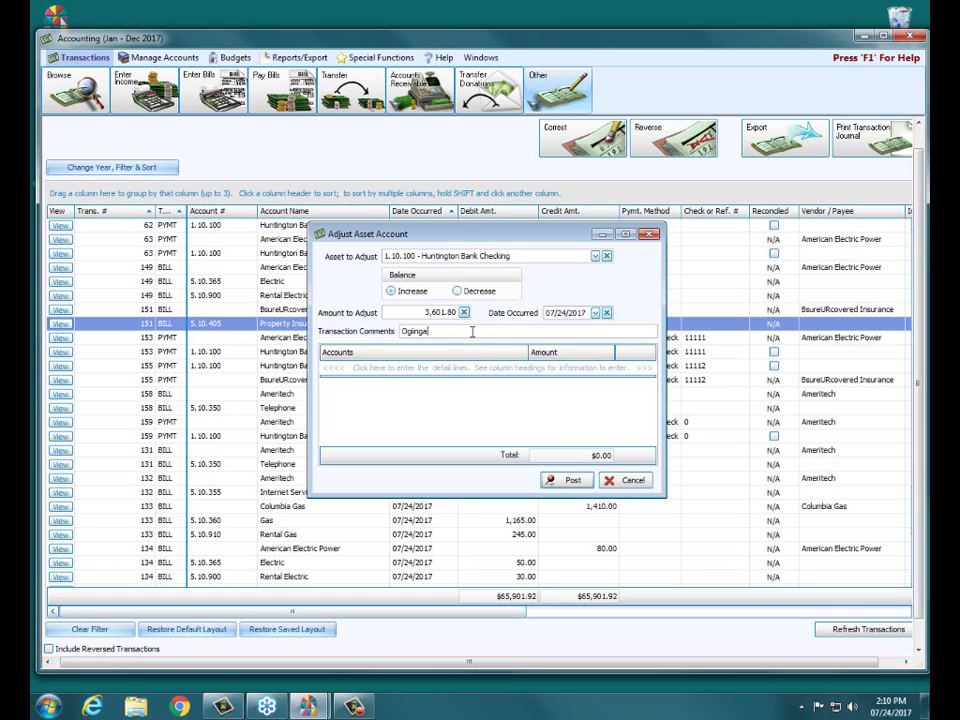
{"action": "key", "text": "BackSpace"}
{"action": "key", "text": "BackSpace"}
{"action": "key", "text": "BackSpace"}
{"action": "key", "text": "BackSpace"}
{"action": "key", "text": "BackSpace"}
{"action": "type", "text": "riginal check lost in mail"}
Allocate 3,601.80 of the adjustment to 5.10.405 Property Insurance and post it.
{"action": "left_click", "coordinate": [386, 372]}
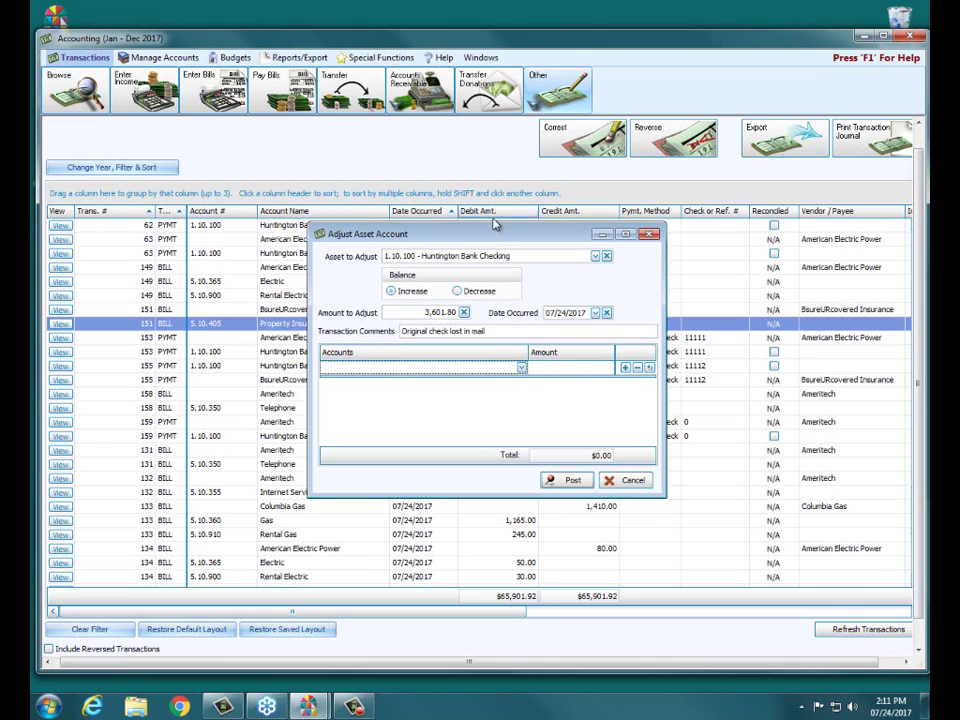
{"action": "left_click_drag", "start_coordinate": [461, 228], "coordinate": [308, 346]}
{"action": "left_click", "coordinate": [200, 476]}
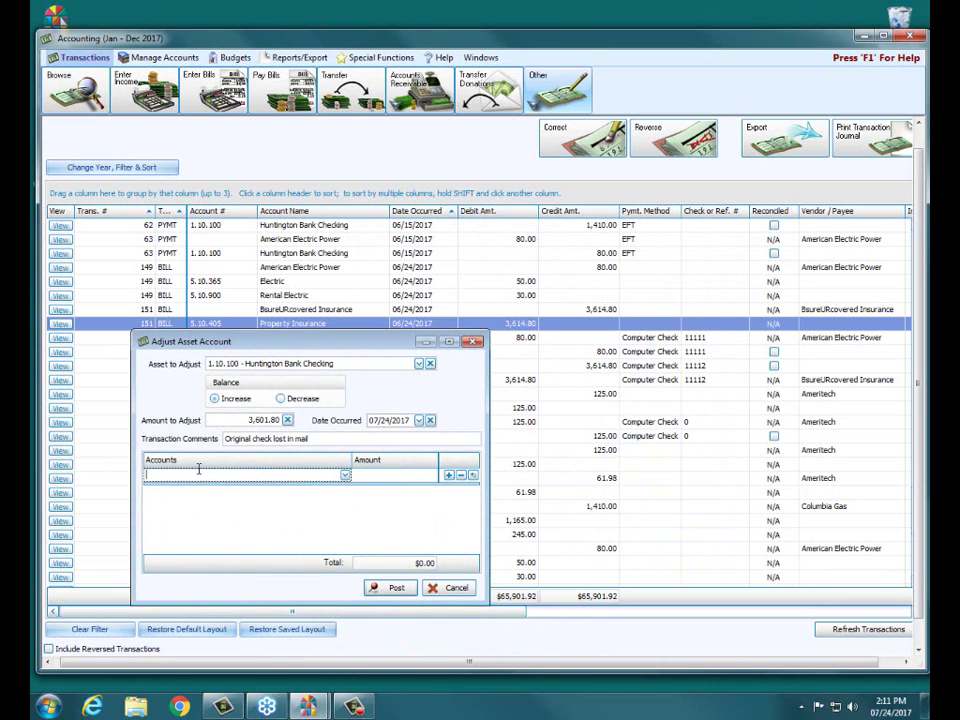
{"action": "type", "text": "Pro"}
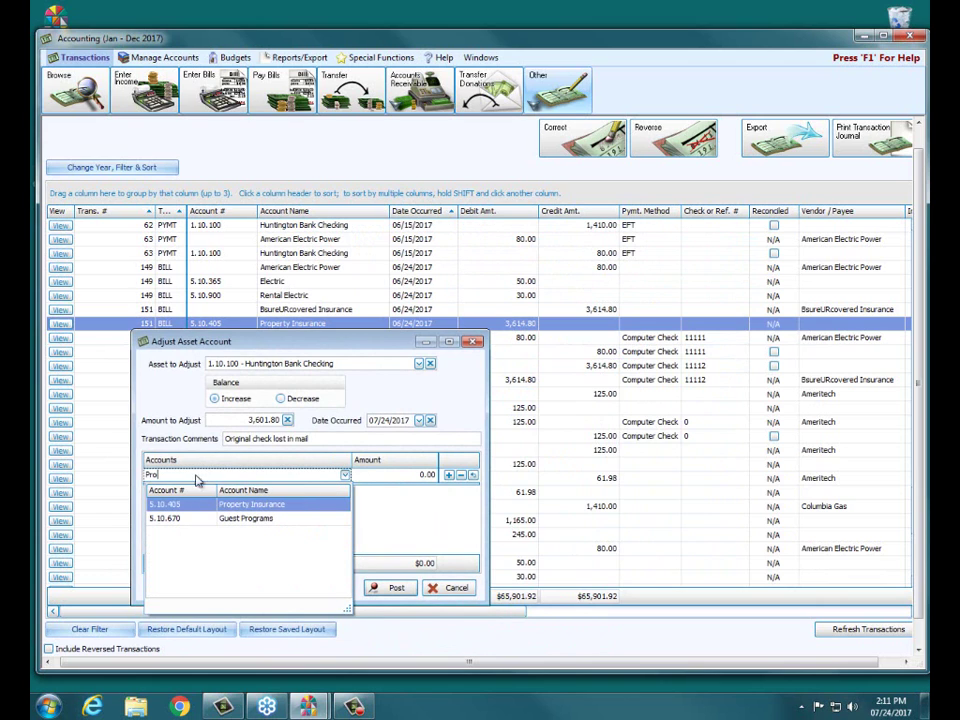
{"action": "left_click", "coordinate": [238, 504]}
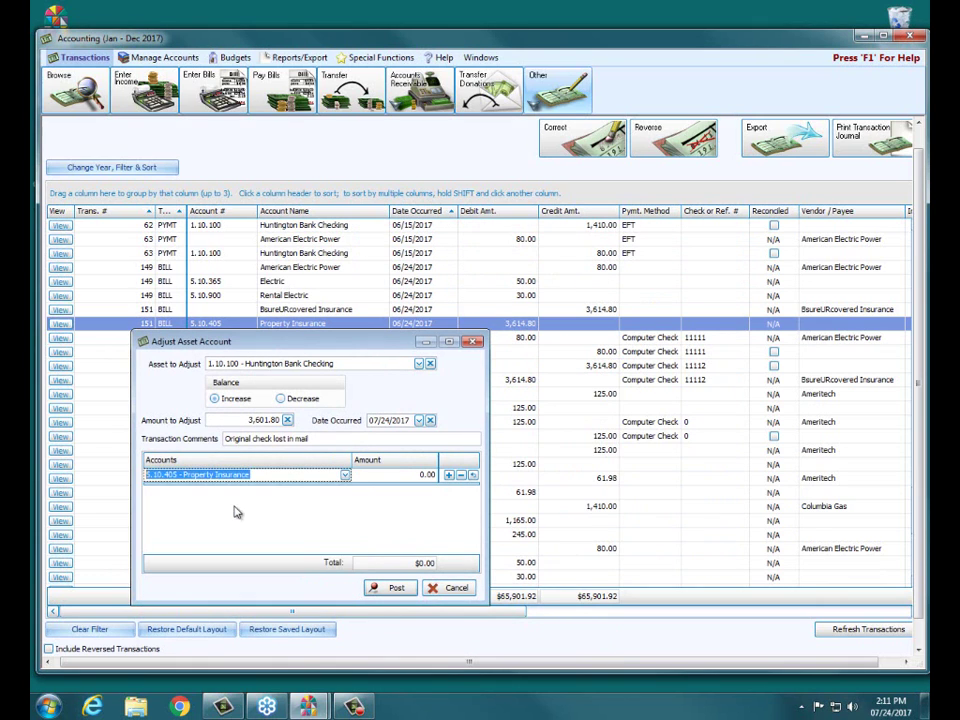
{"action": "left_click", "coordinate": [403, 481]}
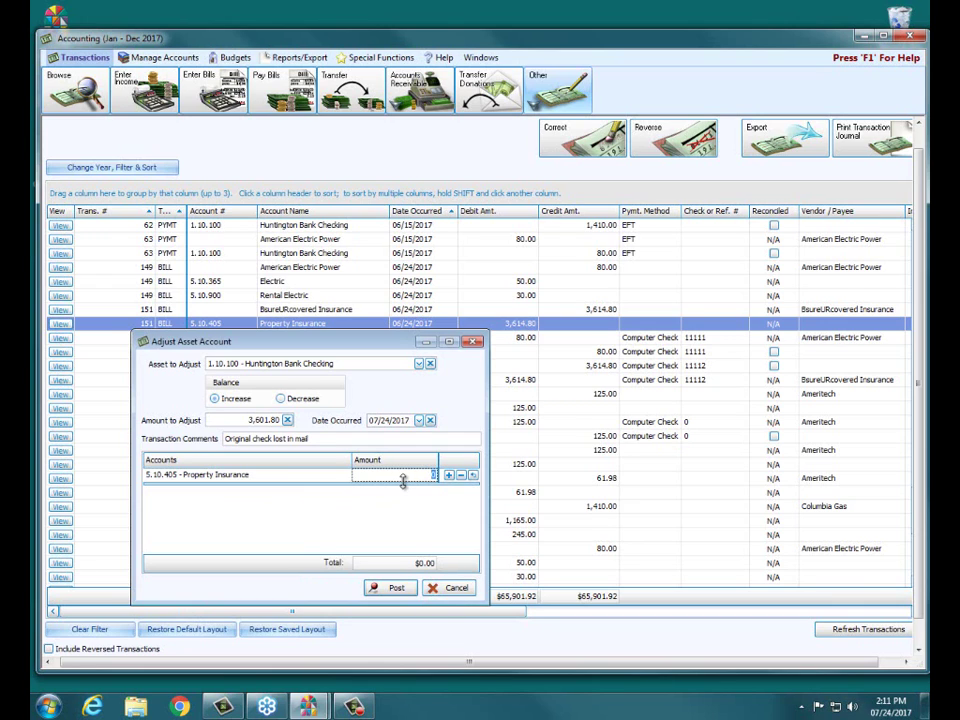
{"action": "type", "text": "361"}
{"action": "key", "text": "BackSpace"}
{"action": "type", "text": "01.80"}
{"action": "left_click", "coordinate": [391, 590]}
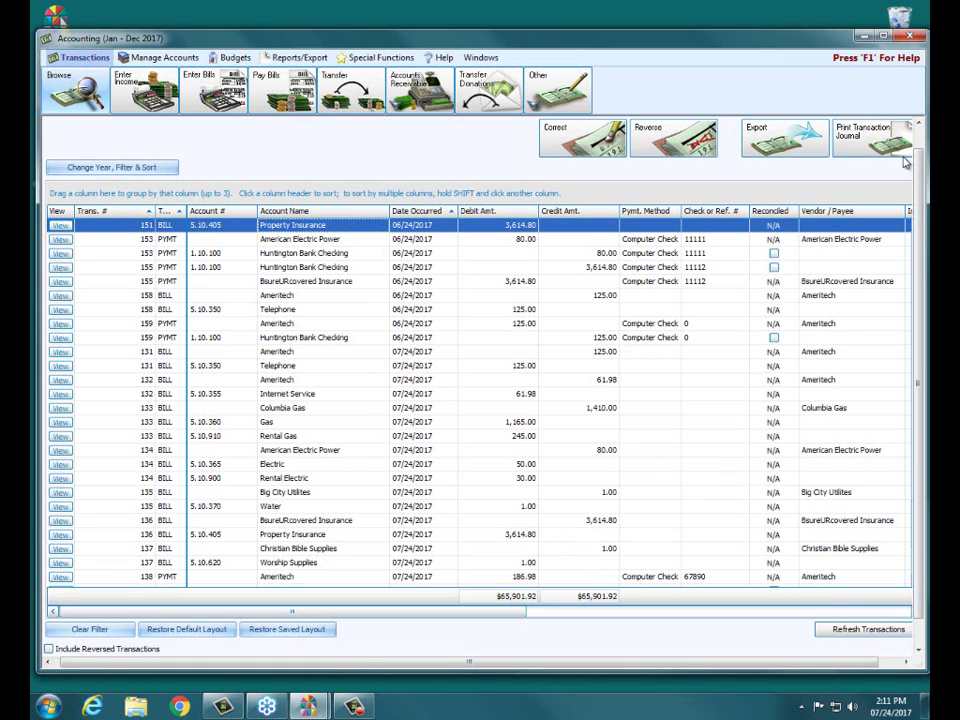
Close the transaction browser and start a new bill for the vendor BsureURcovered Insurance.
{"action": "left_click_drag", "start_coordinate": [919, 182], "coordinate": [922, 152]}
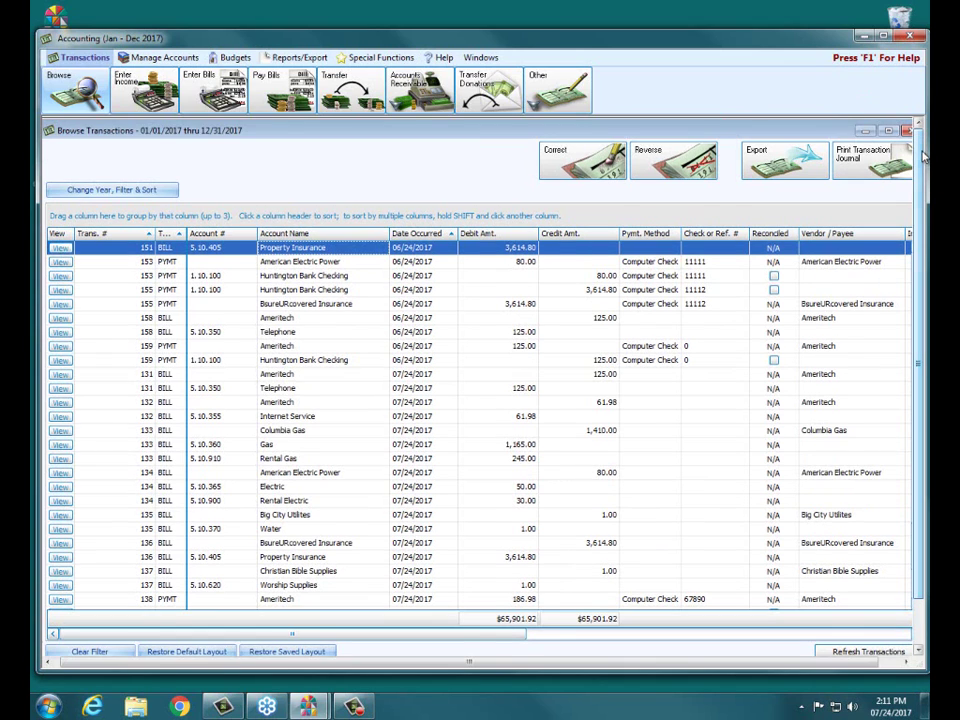
{"action": "left_click_drag", "start_coordinate": [480, 634], "coordinate": [530, 641]}
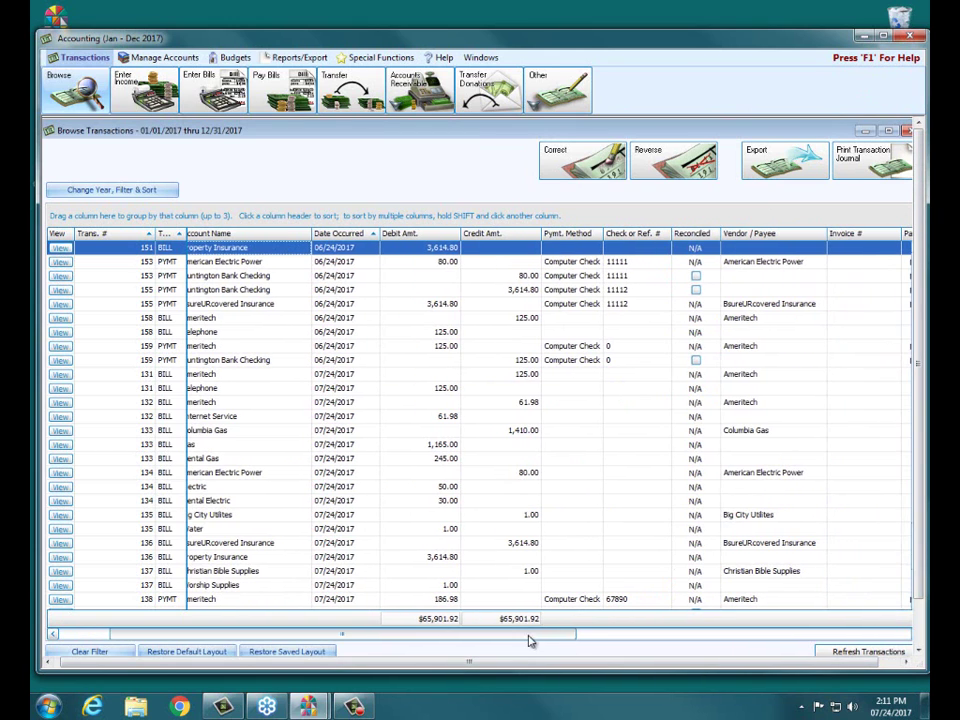
{"action": "left_click", "coordinate": [905, 130]}
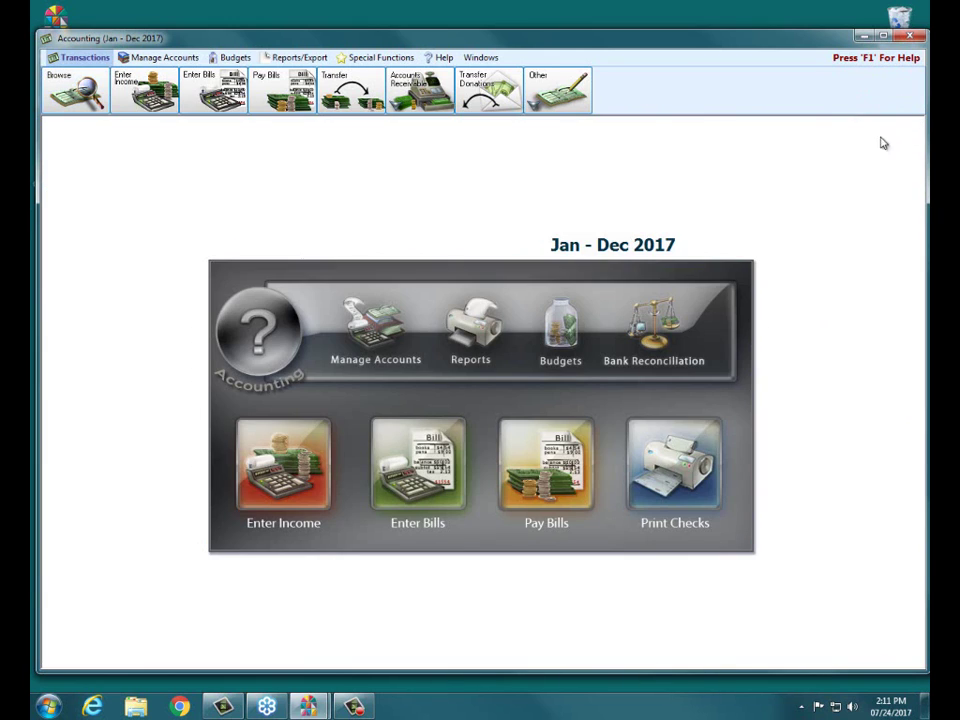
{"action": "left_click", "coordinate": [438, 466]}
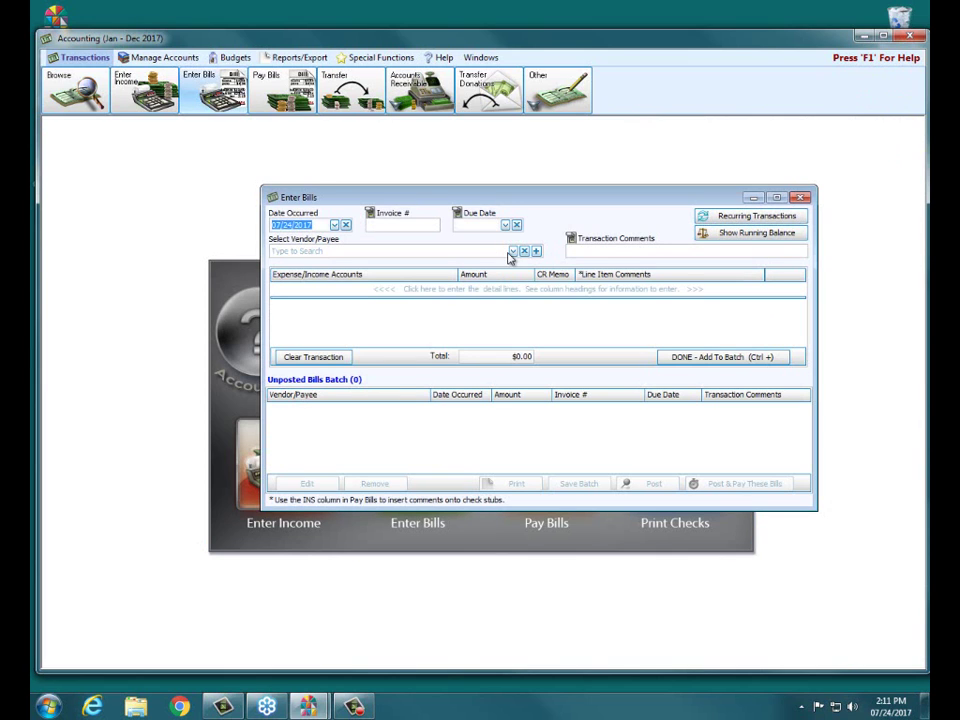
{"action": "left_click", "coordinate": [513, 252]}
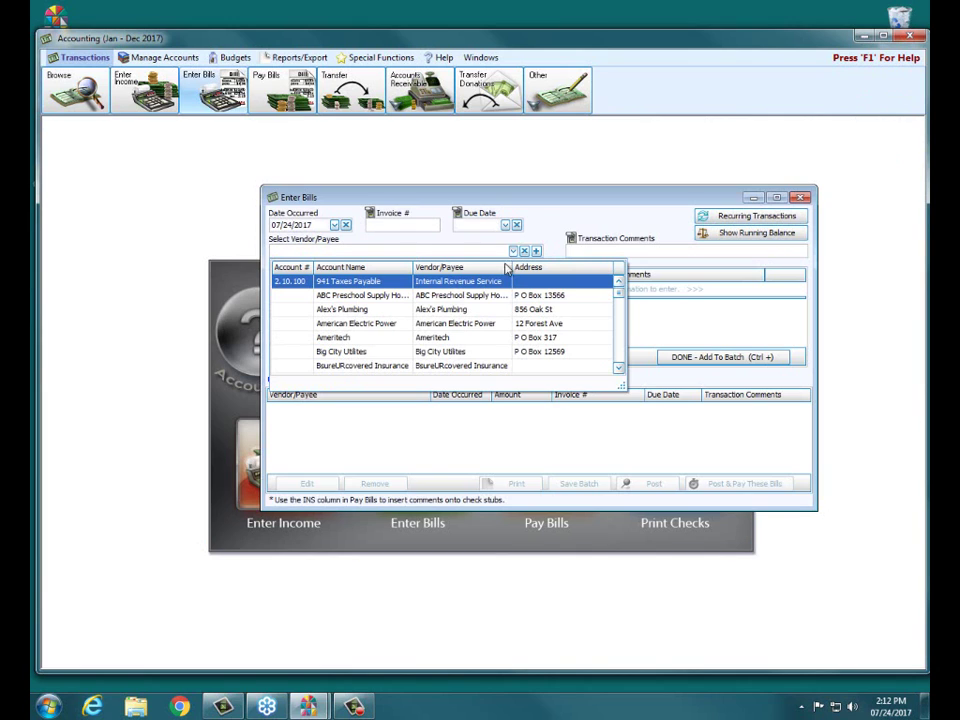
{"action": "left_click", "coordinate": [422, 366]}
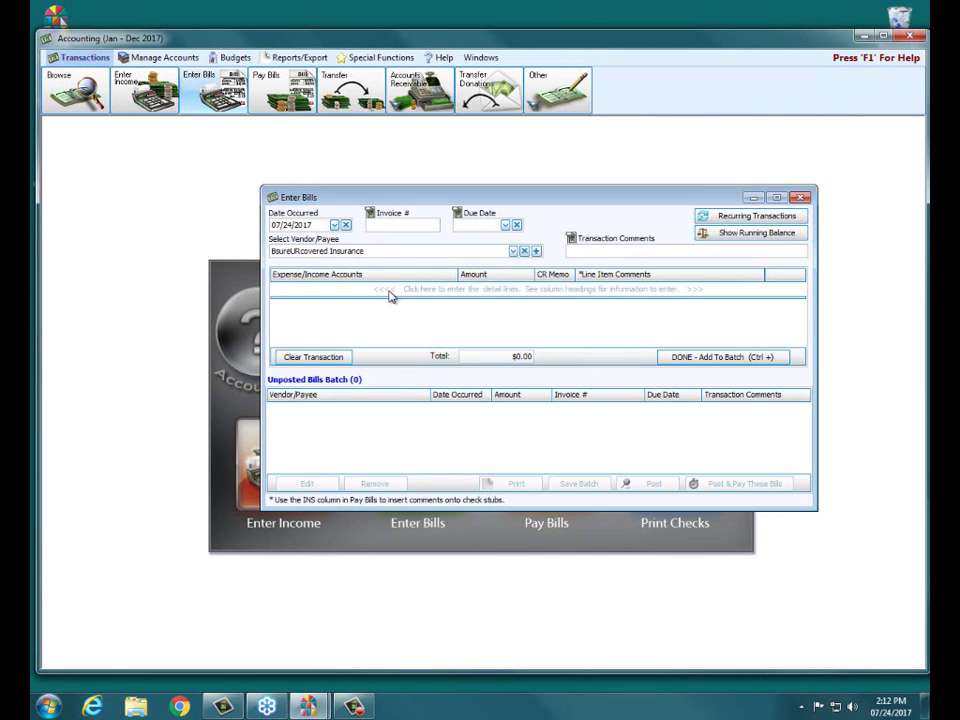
Enter "Reissueing the june pay ment" as the bill's transaction comment.
{"action": "left_click", "coordinate": [628, 250]}
{"action": "type", "text": "Reissues"}
{"action": "key", "text": "BackSpace"}
{"action": "type", "text": "ing the"}
{"action": "type", "text": " cune pay ment"}
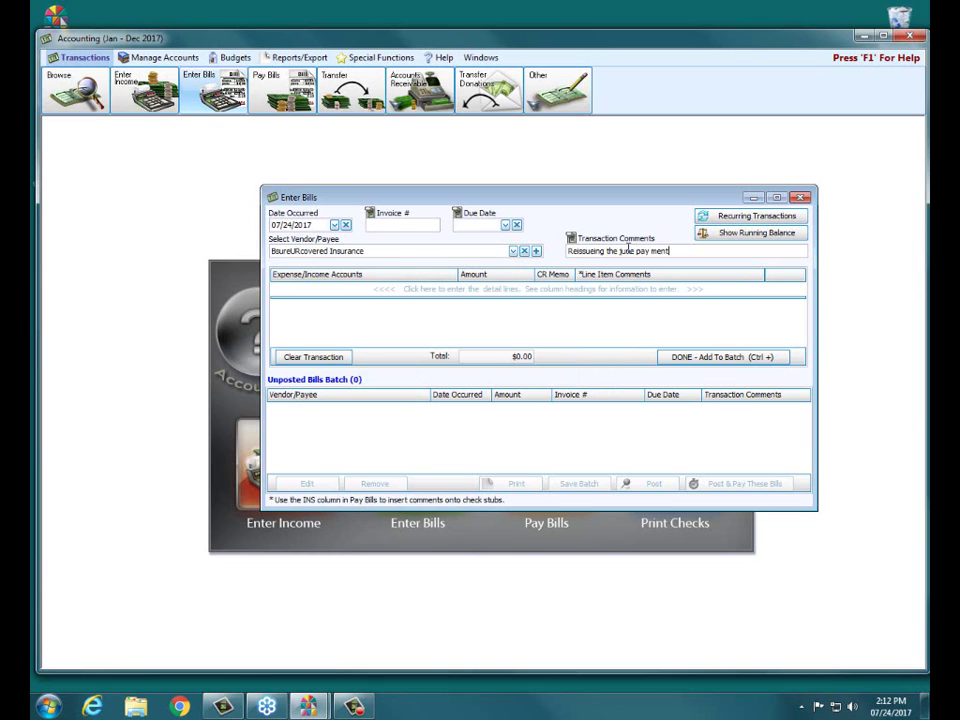
Add a detail line to the bill charged to 5.10.405 Property Insurance.
{"action": "left_click", "coordinate": [403, 288]}
{"action": "left_click", "coordinate": [451, 289]}
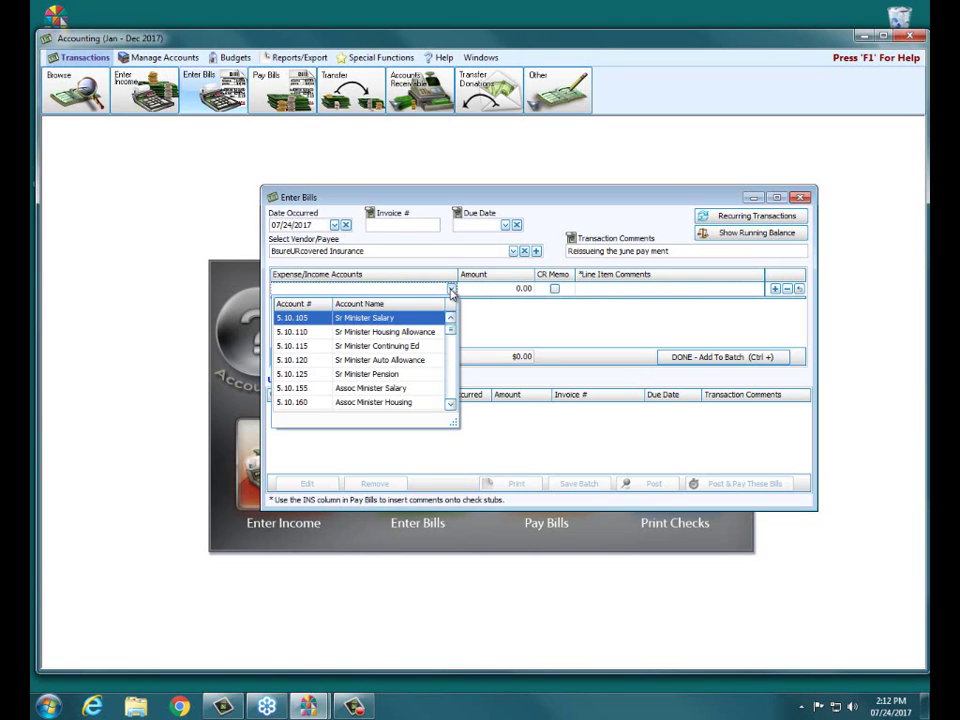
{"action": "type", "text": "pro"}
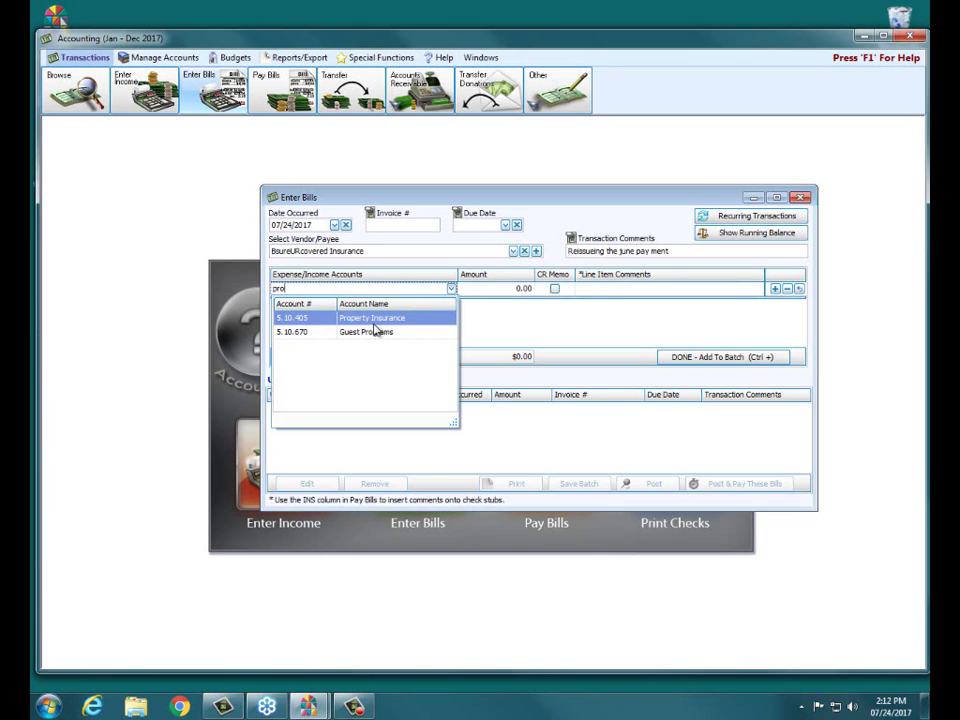
{"action": "key", "text": "Return"}
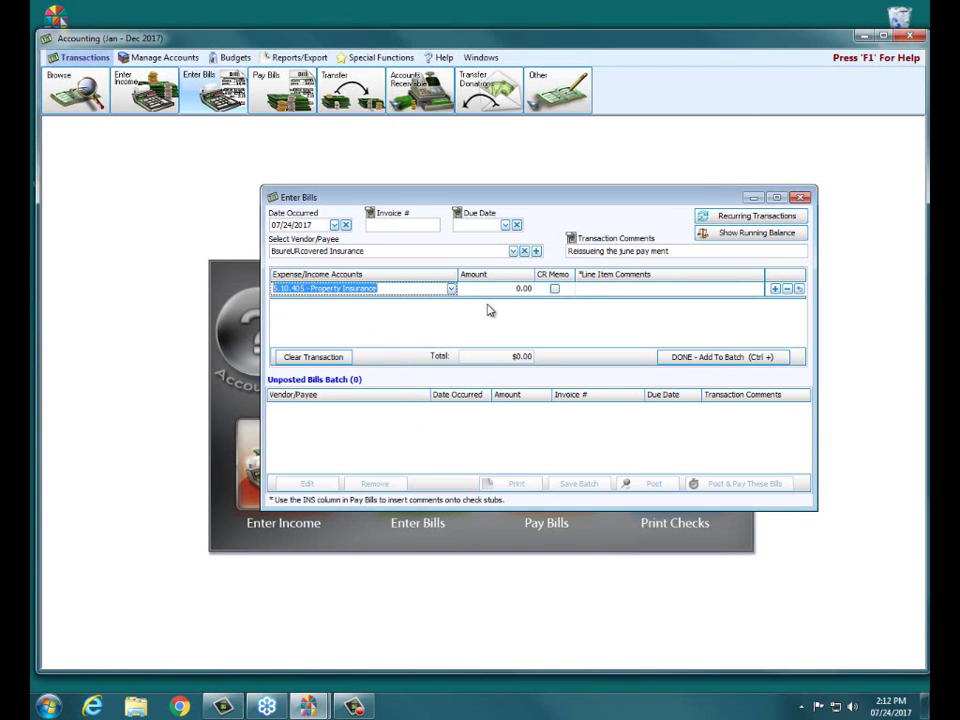
Set the Property Insurance line amount to 3,614.80 and add the bill to the unposted batch.
{"action": "key", "text": "Tab"}
{"action": "type", "text": "3"}
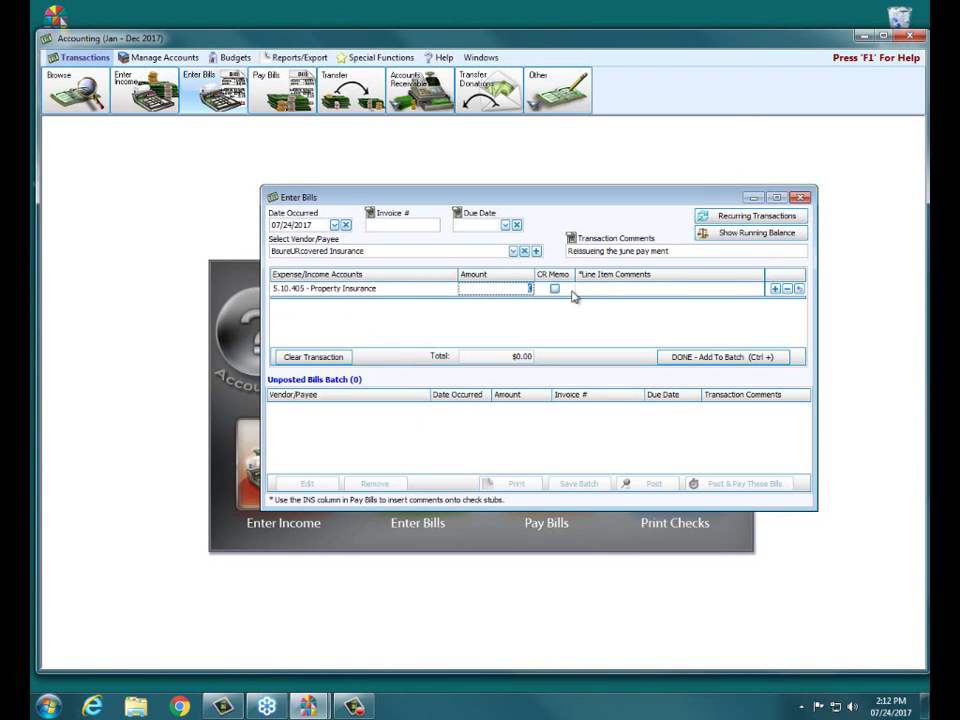
{"action": "type", "text": "610.80"}
{"action": "key", "text": "BackSpace"}
{"action": "key", "text": "BackSpace"}
{"action": "key", "text": "BackSpace"}
{"action": "key", "text": "BackSpace"}
{"action": "type", "text": "4.80"}
{"action": "left_click", "coordinate": [705, 357]}
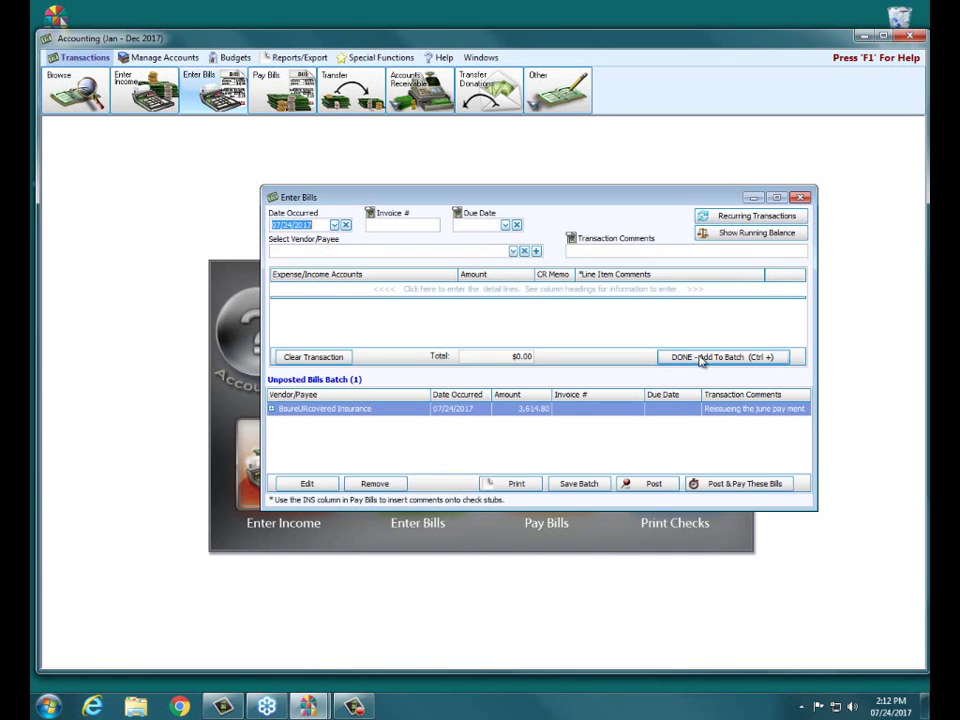
Post the batched insurance bill for payment, post its computer check payment, and close Pay Bills.
{"action": "left_click", "coordinate": [740, 484]}
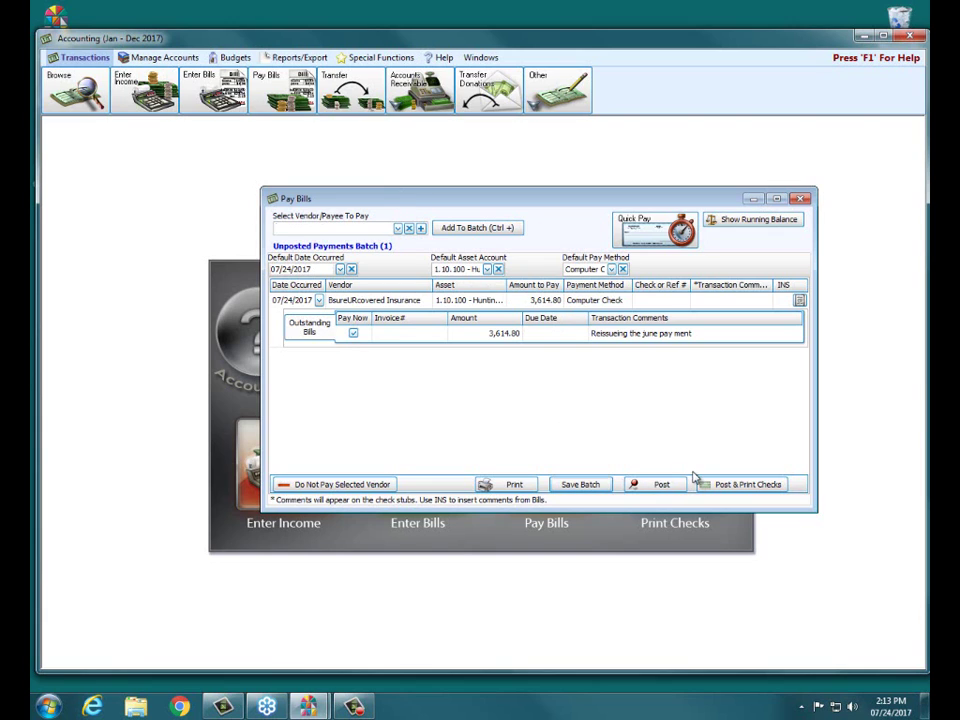
{"action": "left_click", "coordinate": [661, 485]}
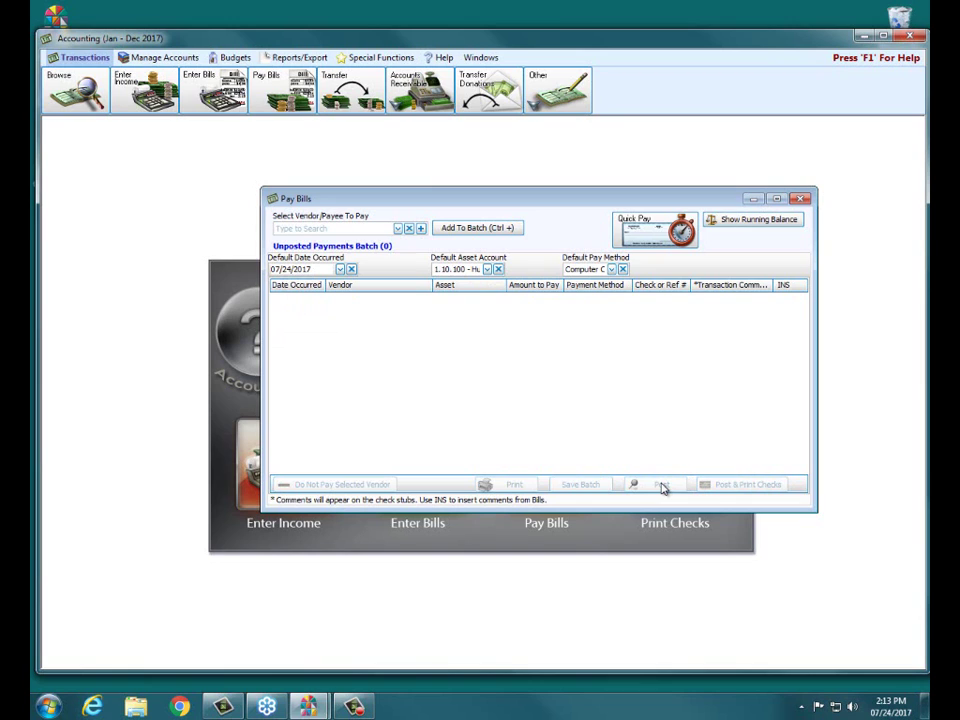
{"action": "left_click", "coordinate": [801, 201]}
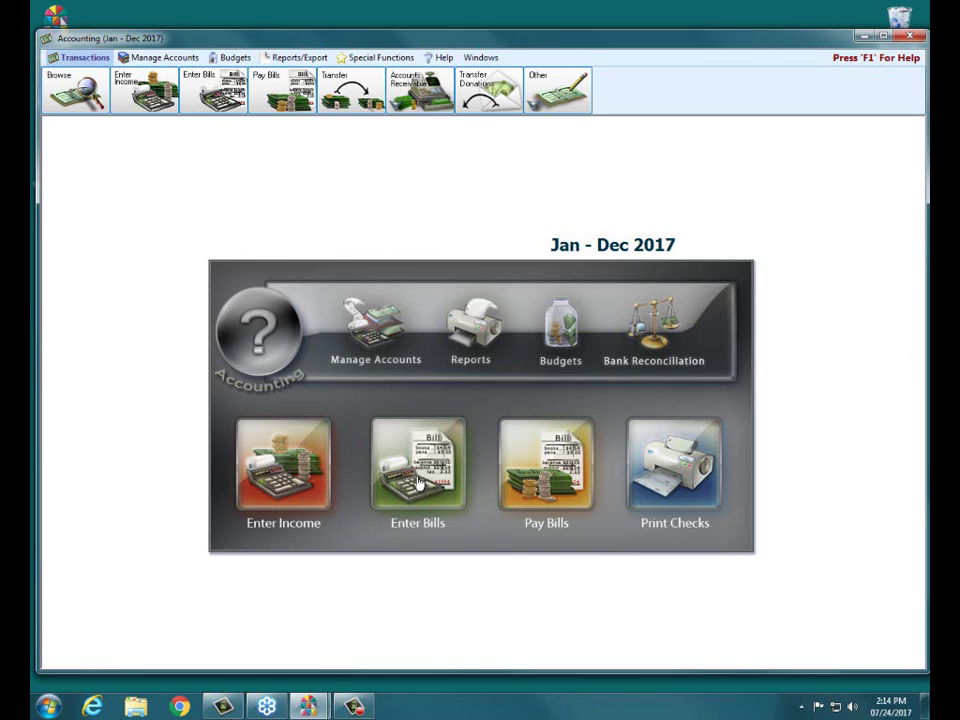
Browse the transactions and locate the 07/24/2017 bill and payment for Christian Bible Supplies.
{"action": "left_click", "coordinate": [74, 102]}
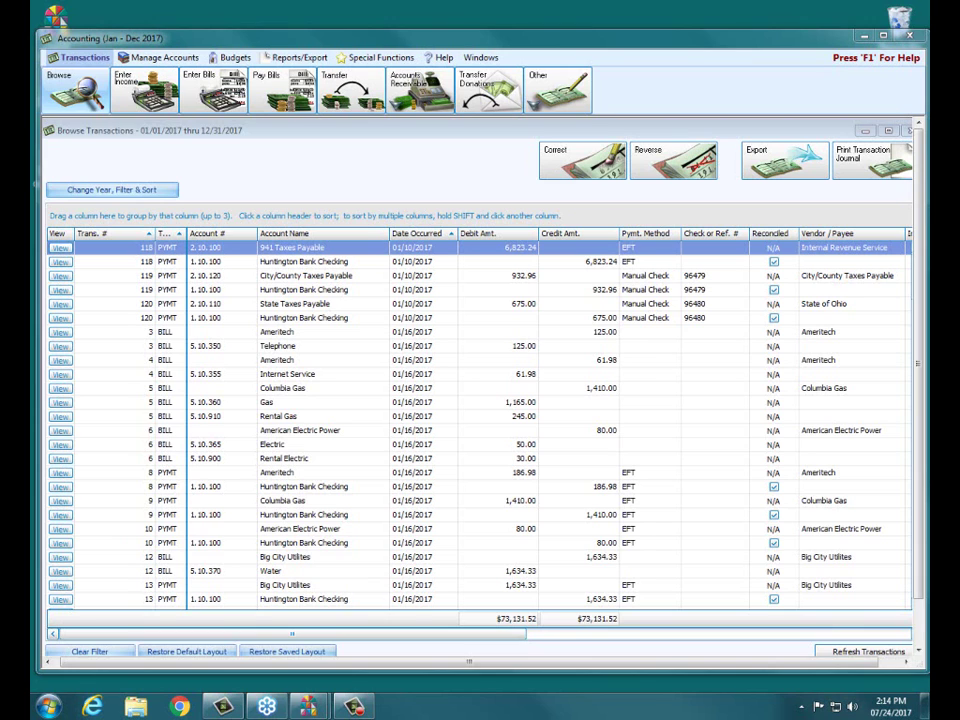
{"action": "left_click", "coordinate": [417, 374]}
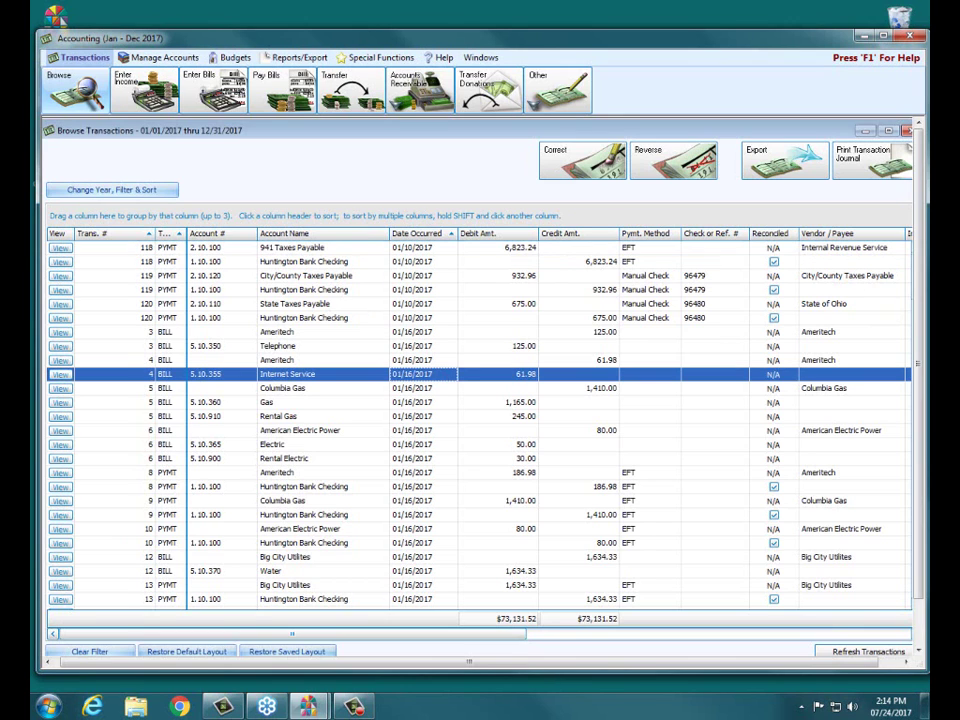
{"action": "left_click_drag", "start_coordinate": [647, 662], "coordinate": [730, 648]}
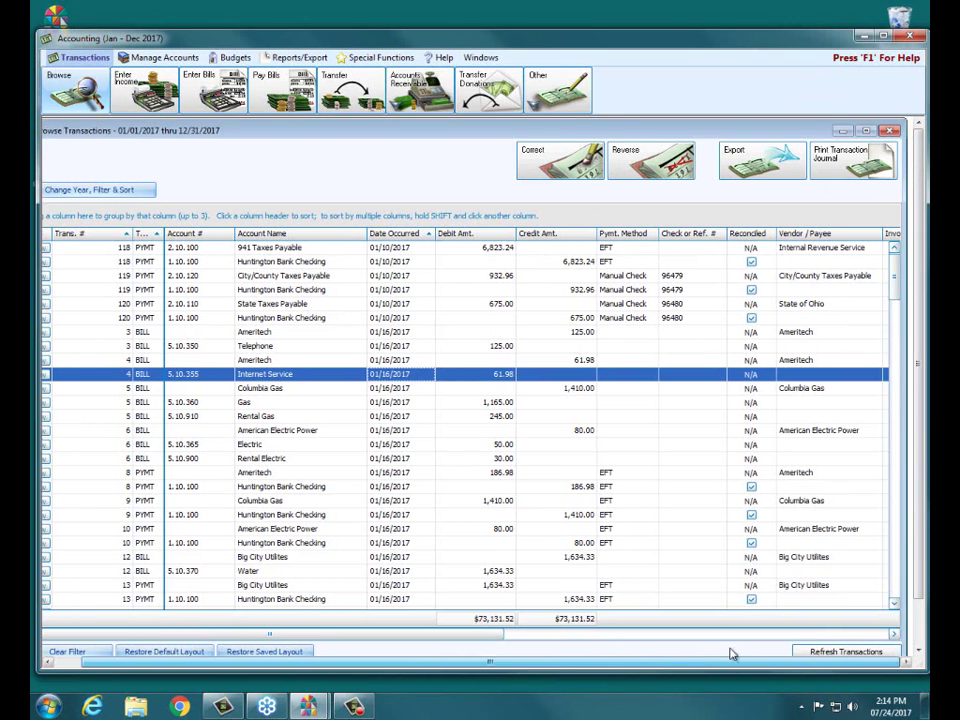
{"action": "left_click_drag", "start_coordinate": [893, 270], "coordinate": [797, 555]}
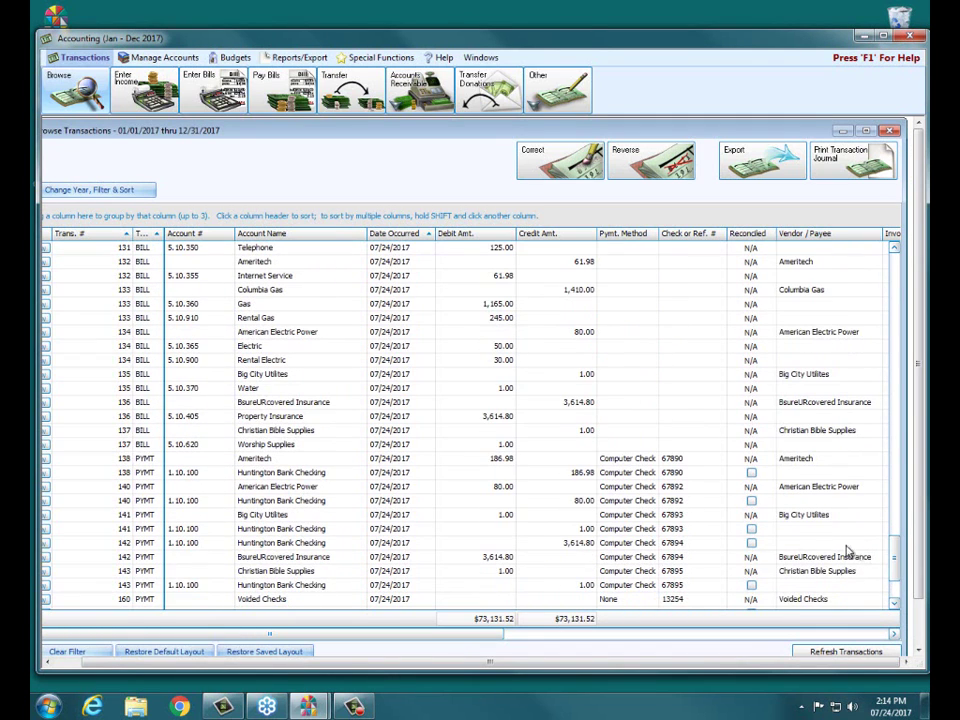
{"action": "left_click", "coordinate": [286, 576]}
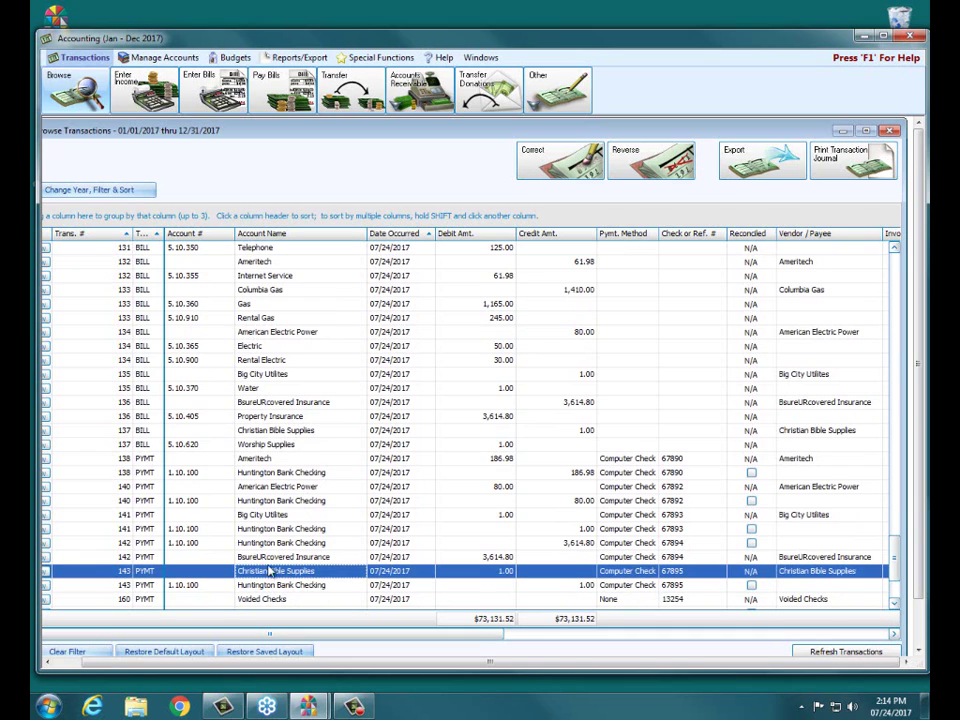
{"action": "left_click", "coordinate": [288, 435]}
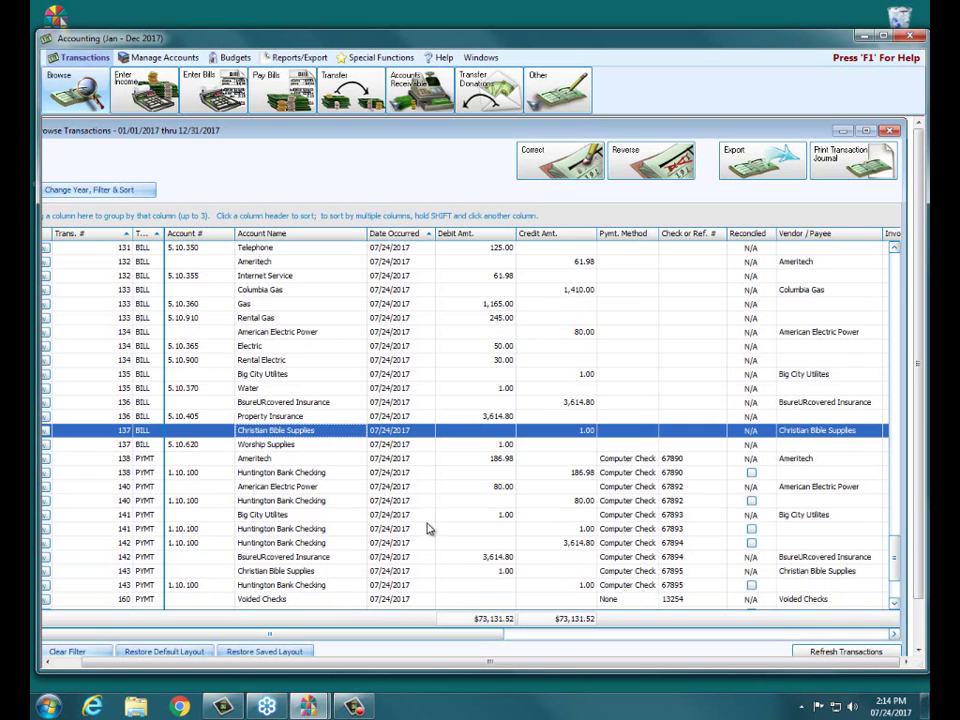
Permanently reverse the 07/24/2017 Christian Bible Supplies payment with the comment "incorrectly entered", keeping the original transaction date.
{"action": "left_click", "coordinate": [312, 576]}
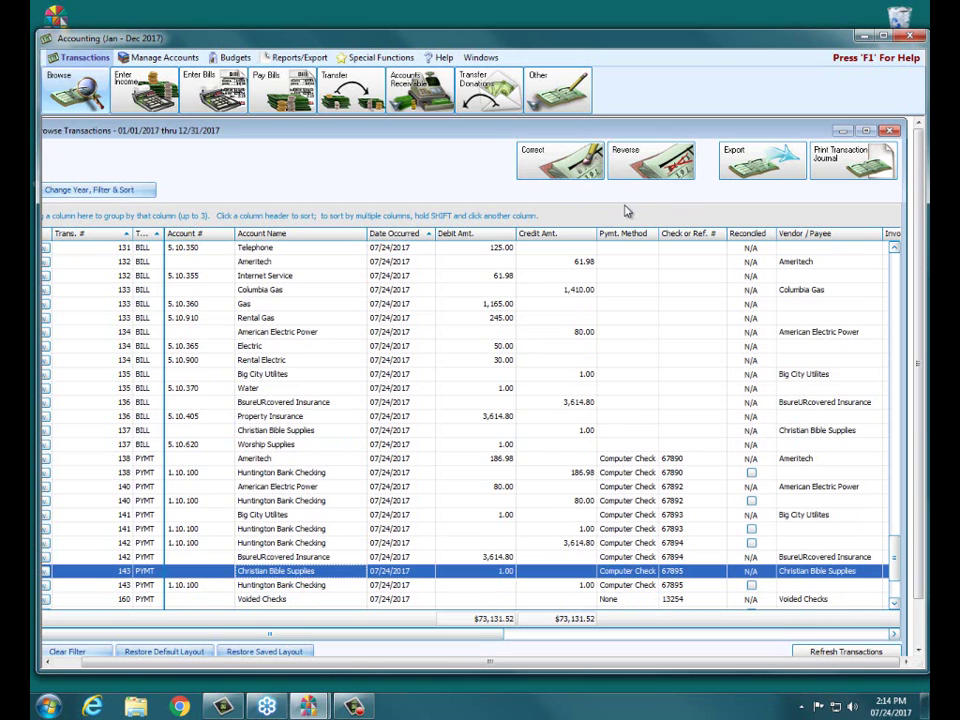
{"action": "left_click", "coordinate": [640, 160]}
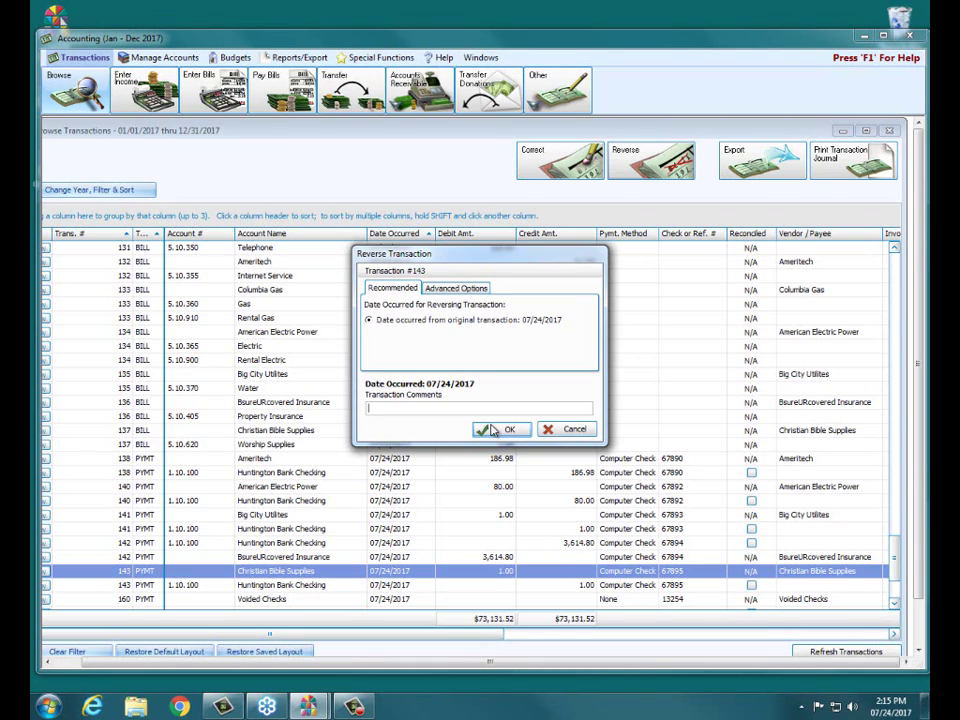
{"action": "type", "text": "incorrectly entered"}
{"action": "left_click", "coordinate": [495, 430]}
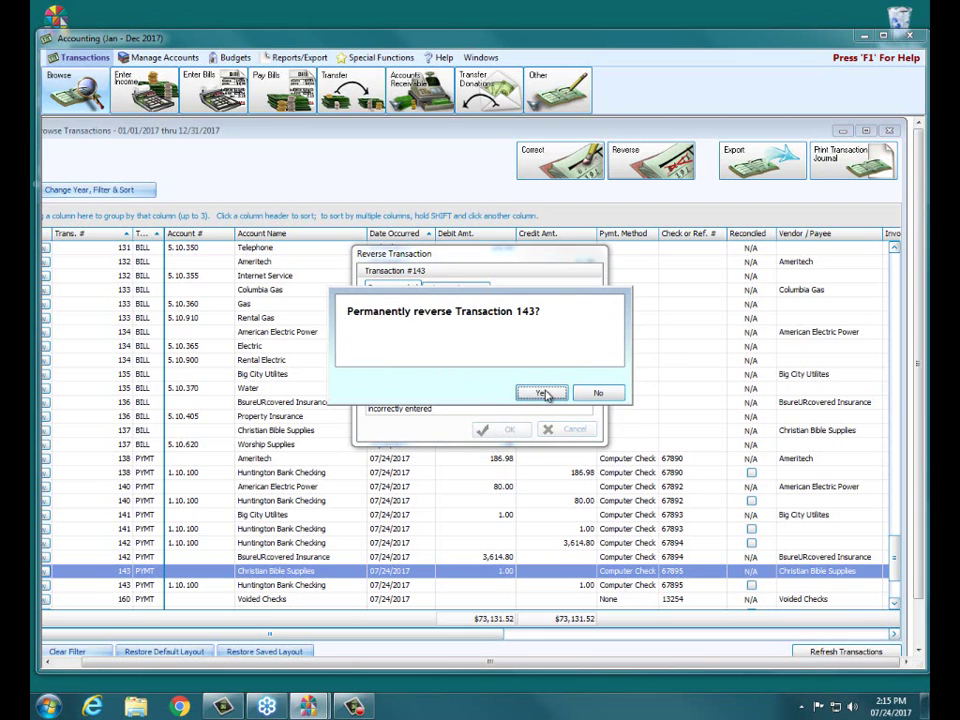
{"action": "left_click", "coordinate": [544, 394]}
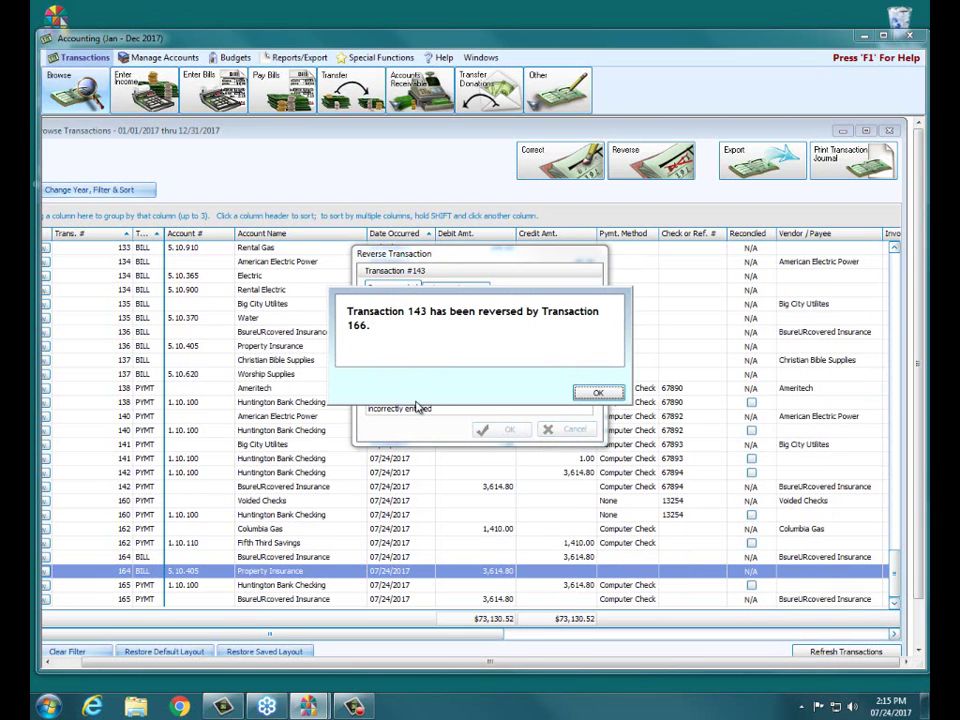
{"action": "left_click", "coordinate": [597, 393]}
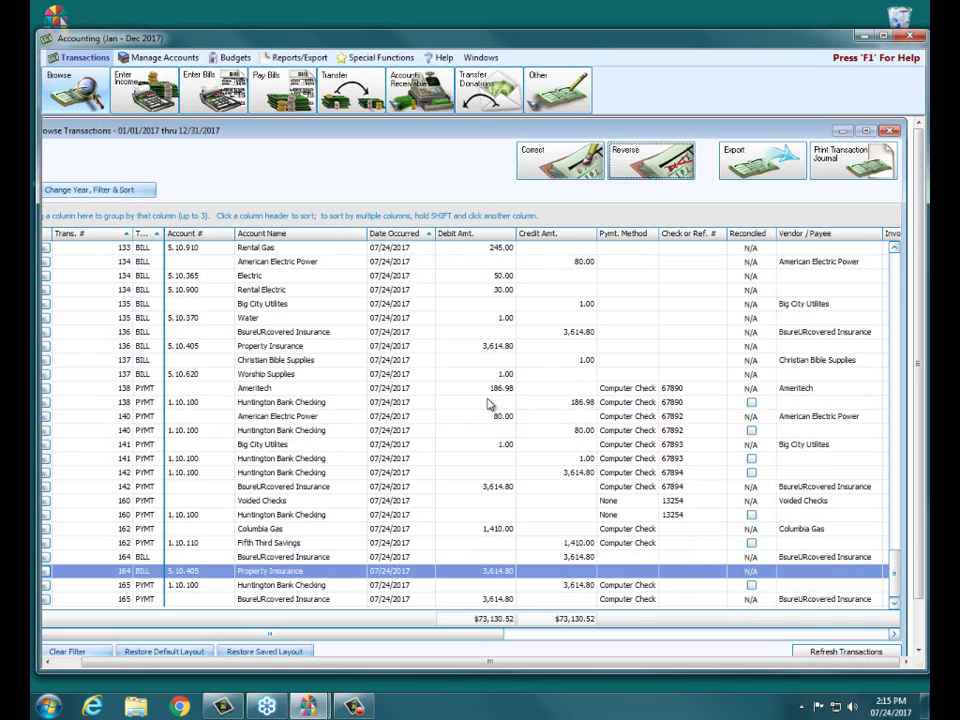
Permanently reverse the 07/24/2017 Christian Bible Supplies bill with the comment "incorrectly entered", keeping the original date.
{"action": "left_click", "coordinate": [139, 361]}
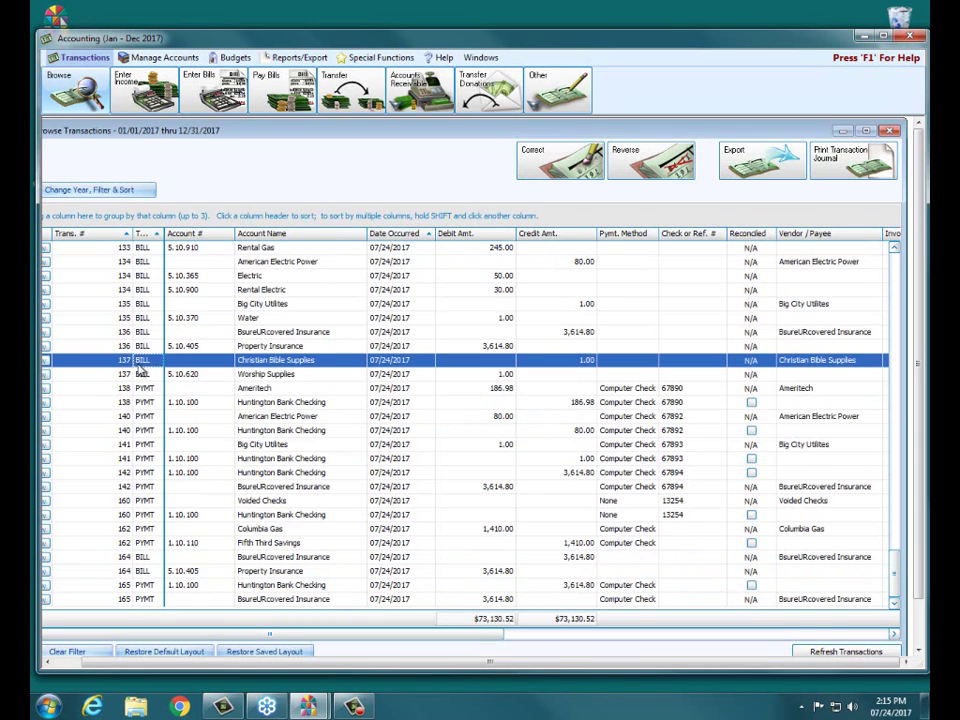
{"action": "left_click", "coordinate": [630, 162]}
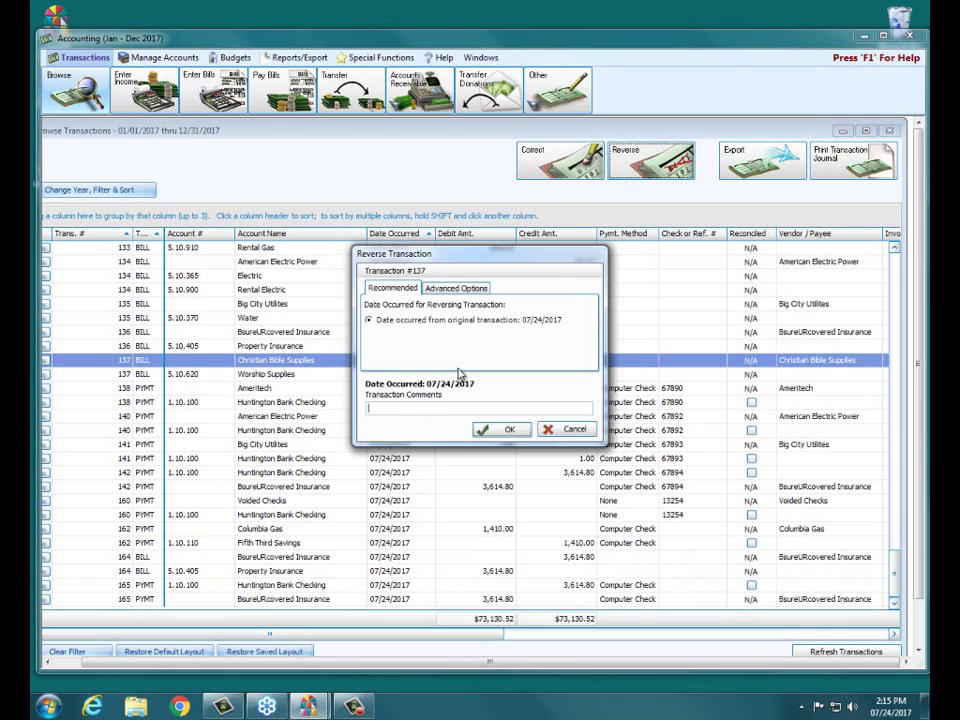
{"action": "type", "text": "incorrectly"}
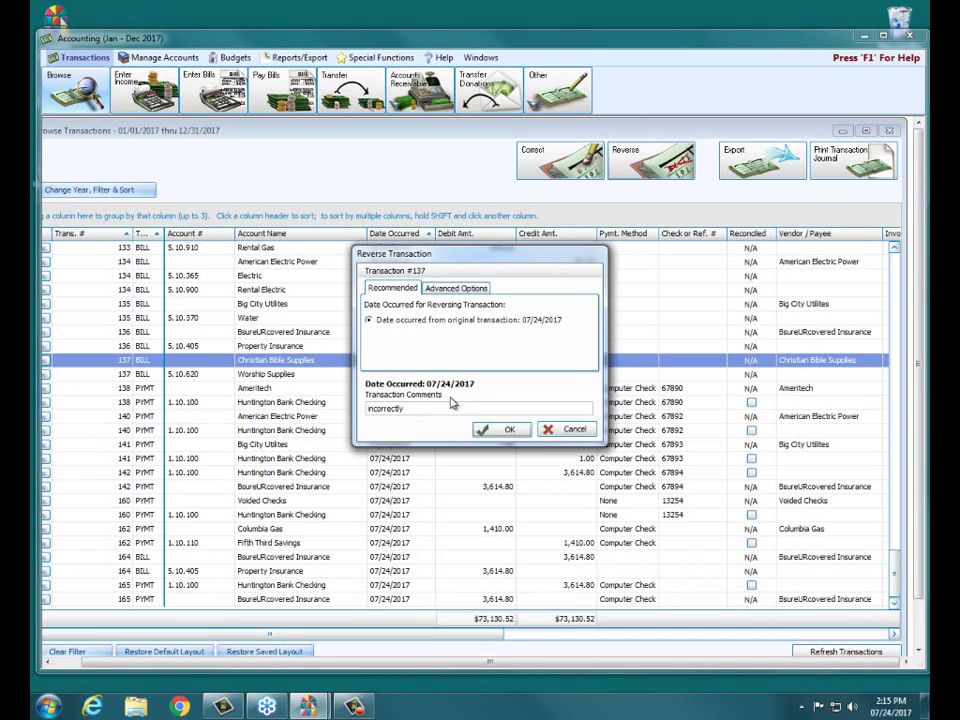
{"action": "type", "text": " entered"}
{"action": "left_click", "coordinate": [507, 430]}
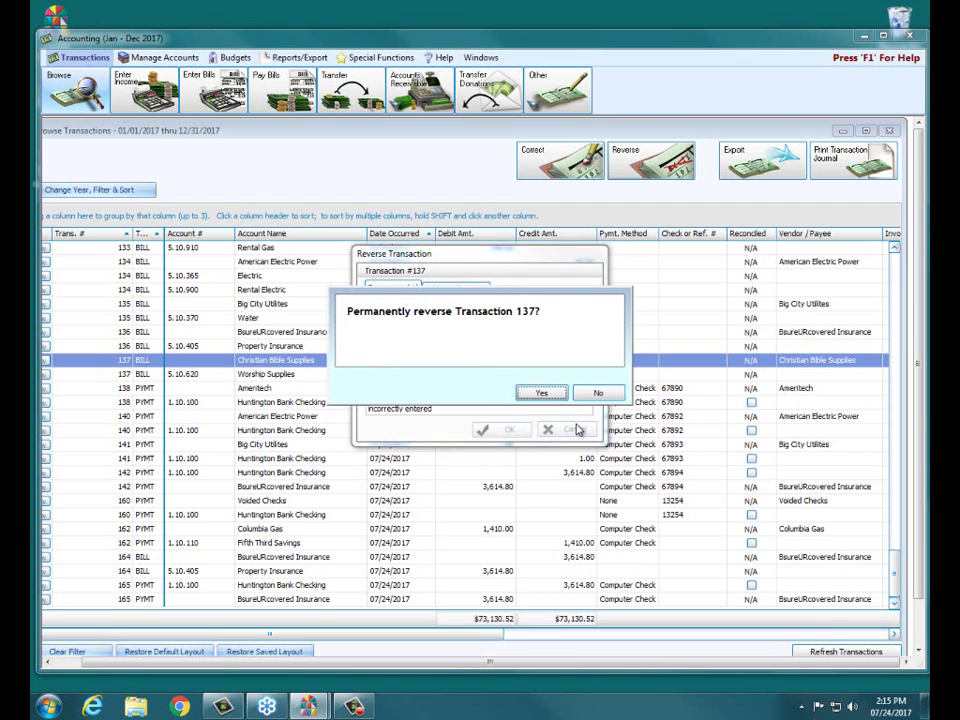
{"action": "left_click", "coordinate": [541, 392]}
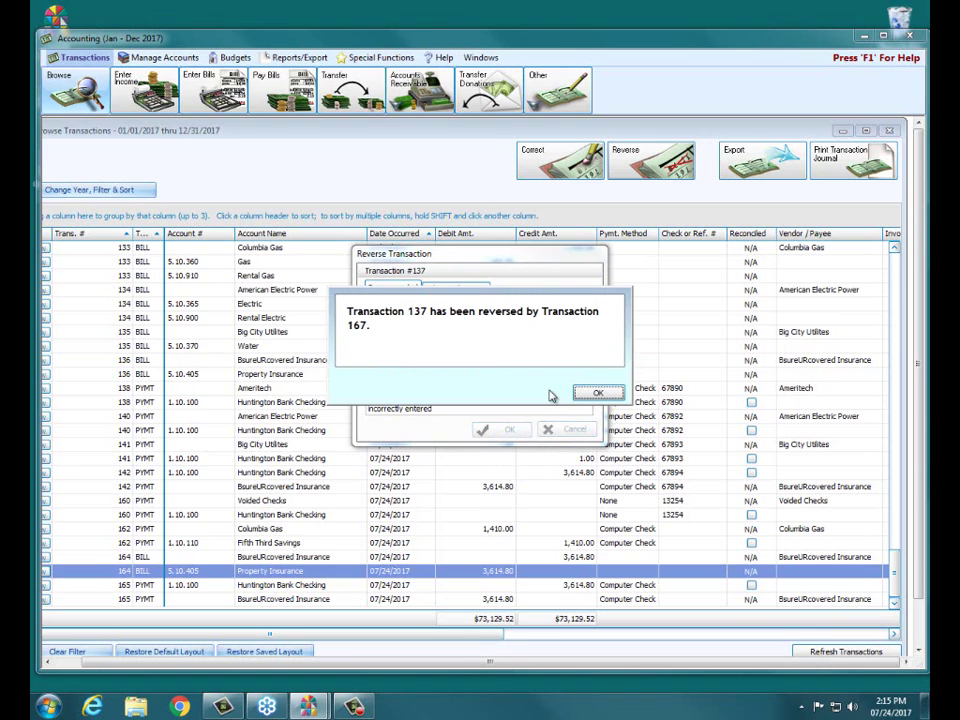
{"action": "left_click", "coordinate": [598, 392]}
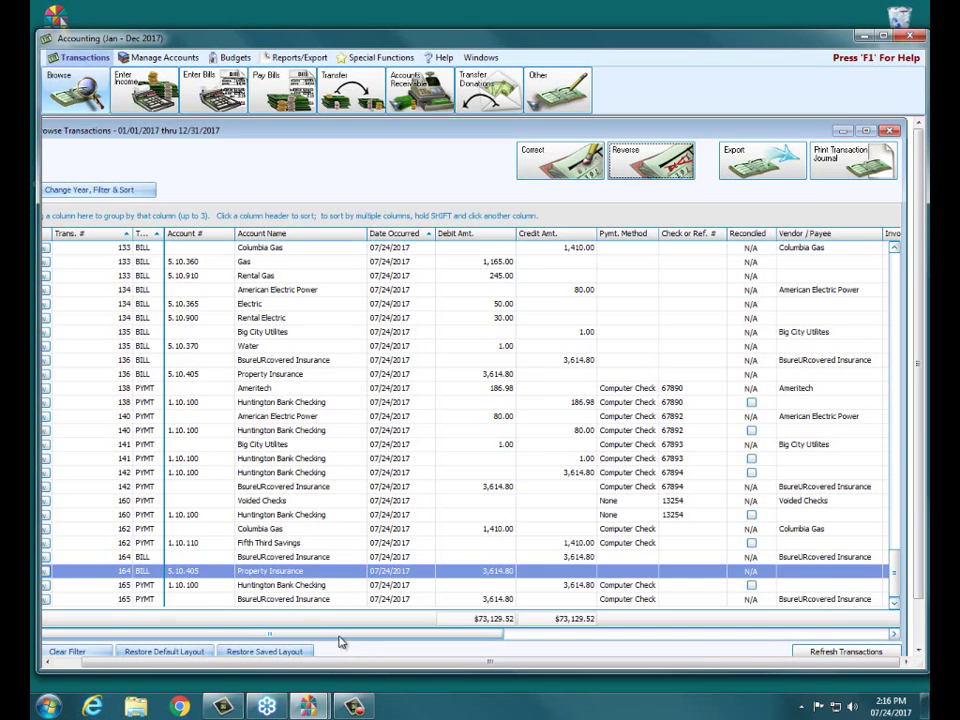
Examine the 06/24/2017 Ameritech telephone bill and its matching computer check payment in the transaction list.
{"action": "left_click", "coordinate": [146, 390]}
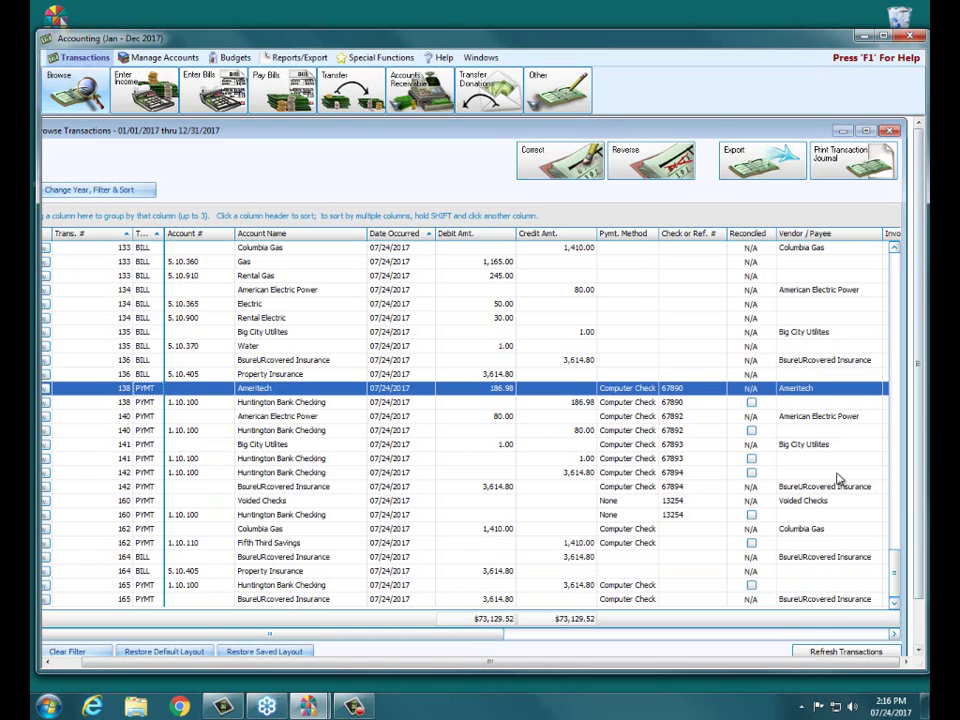
{"action": "scroll", "coordinate": [900, 558], "scroll_direction": "up", "scroll_amount": 3}
{"action": "left_click_drag", "start_coordinate": [900, 558], "coordinate": [902, 524]}
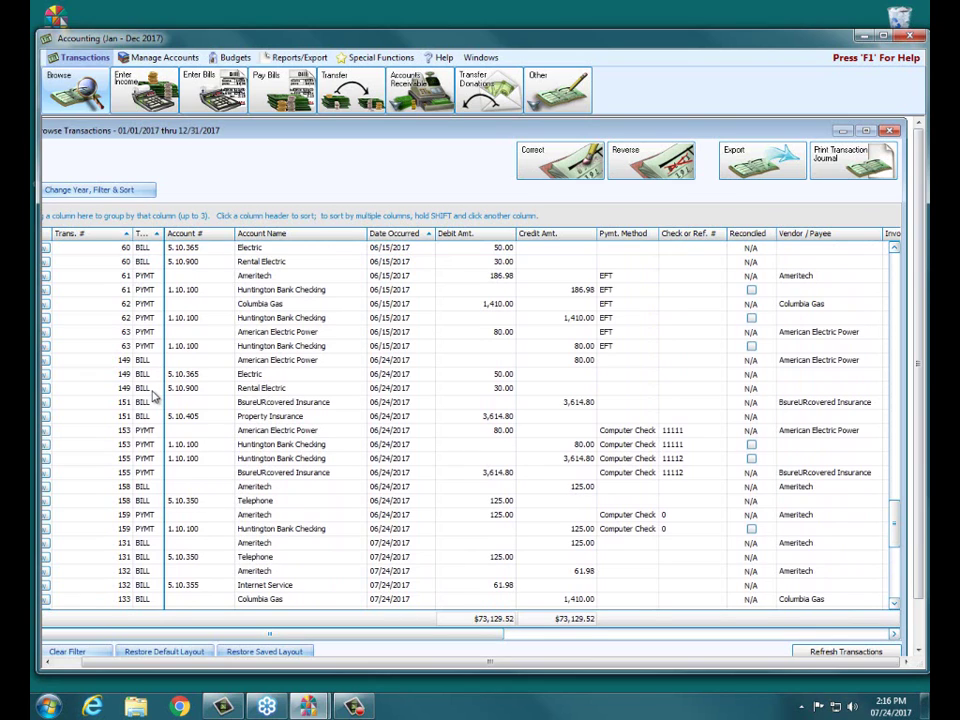
{"action": "left_click", "coordinate": [153, 502]}
{"action": "left_click", "coordinate": [389, 516]}
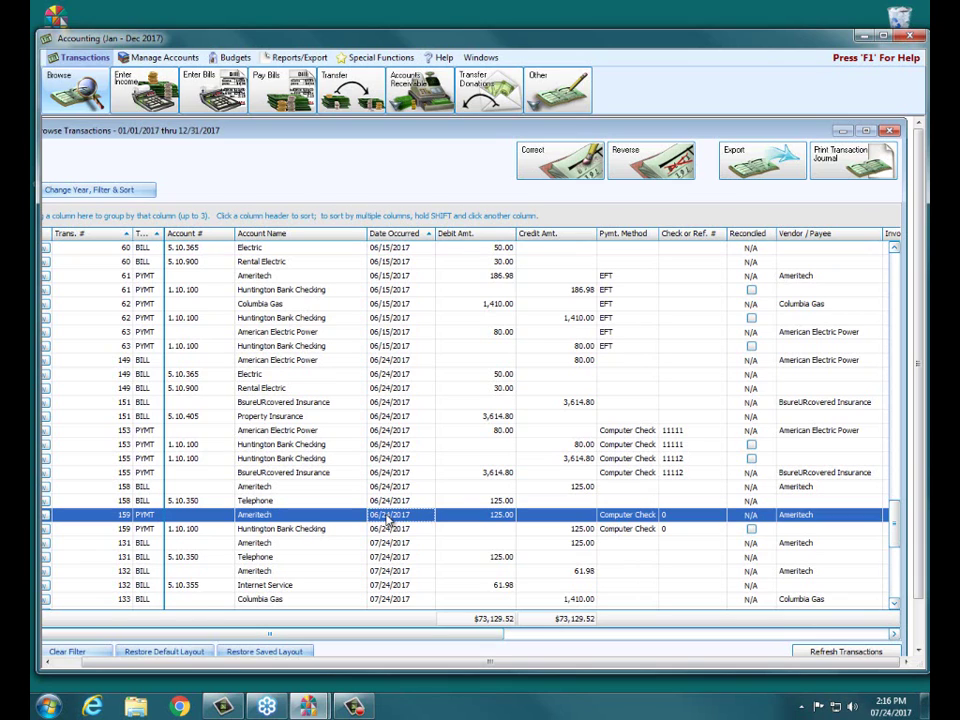
{"action": "left_click", "coordinate": [188, 502]}
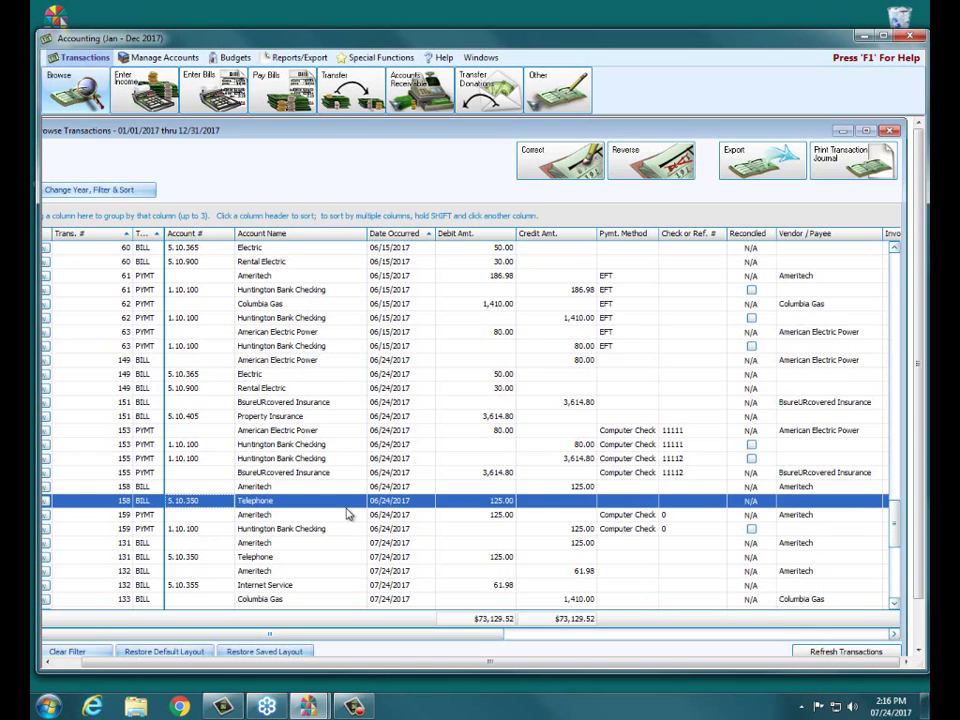
Start an asset adjustment that increases 1.10.100 - Huntington Bank Checking by 125.
{"action": "left_click", "coordinate": [557, 90]}
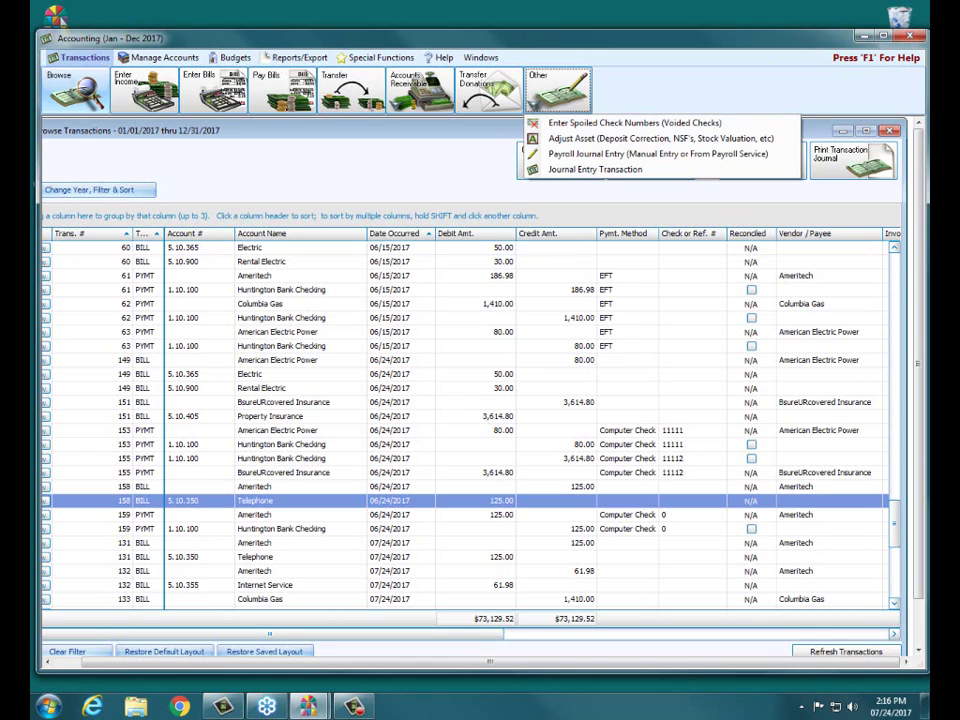
{"action": "left_click", "coordinate": [595, 169]}
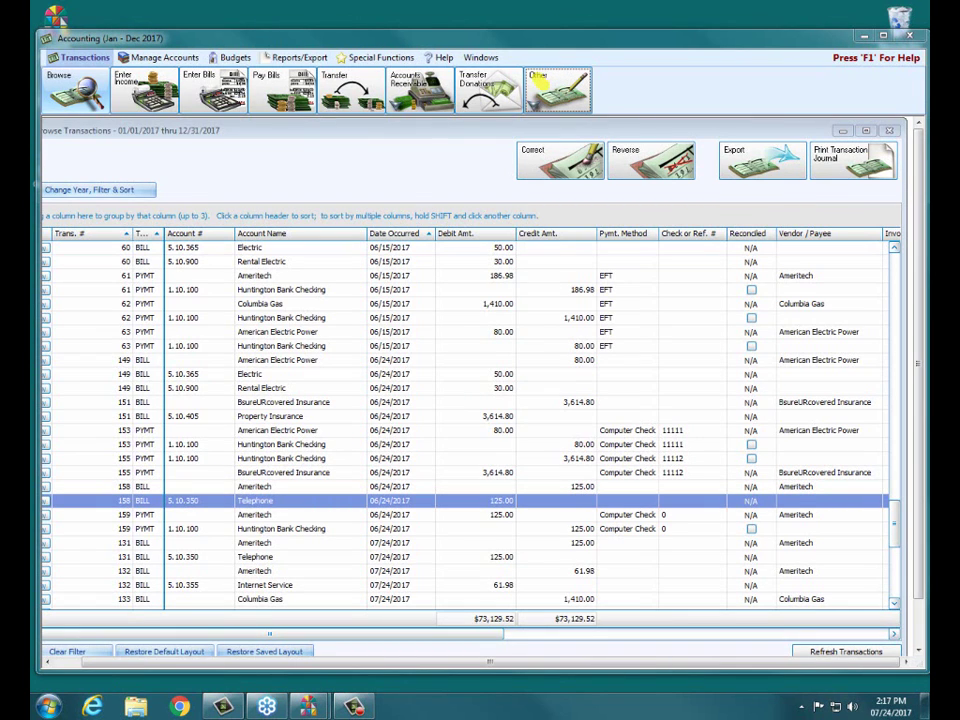
{"action": "left_click", "coordinate": [555, 90]}
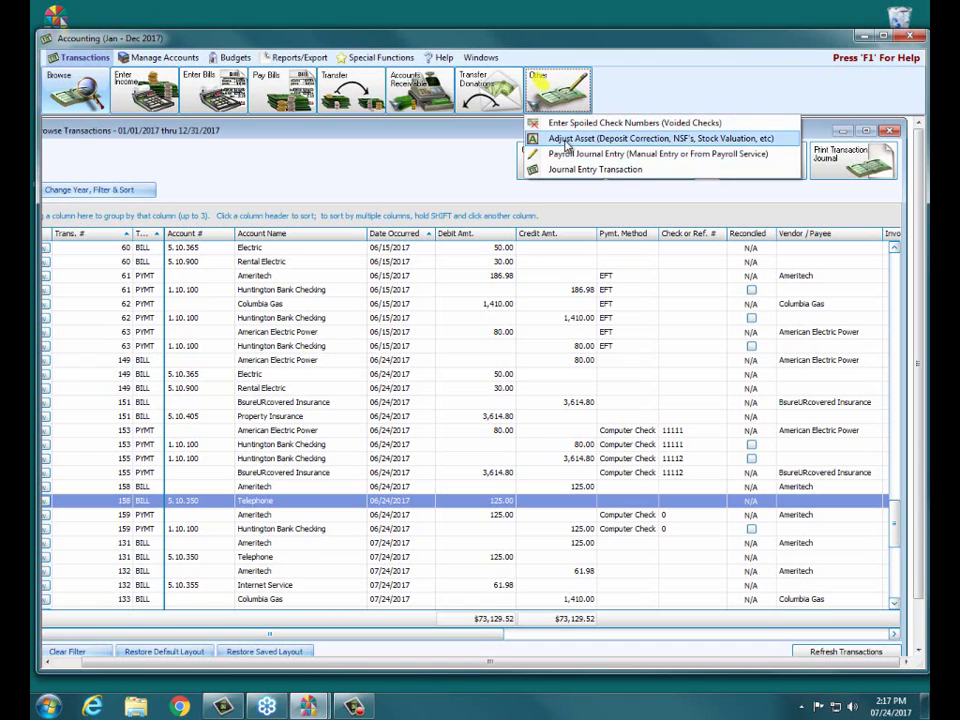
{"action": "left_click", "coordinate": [567, 145]}
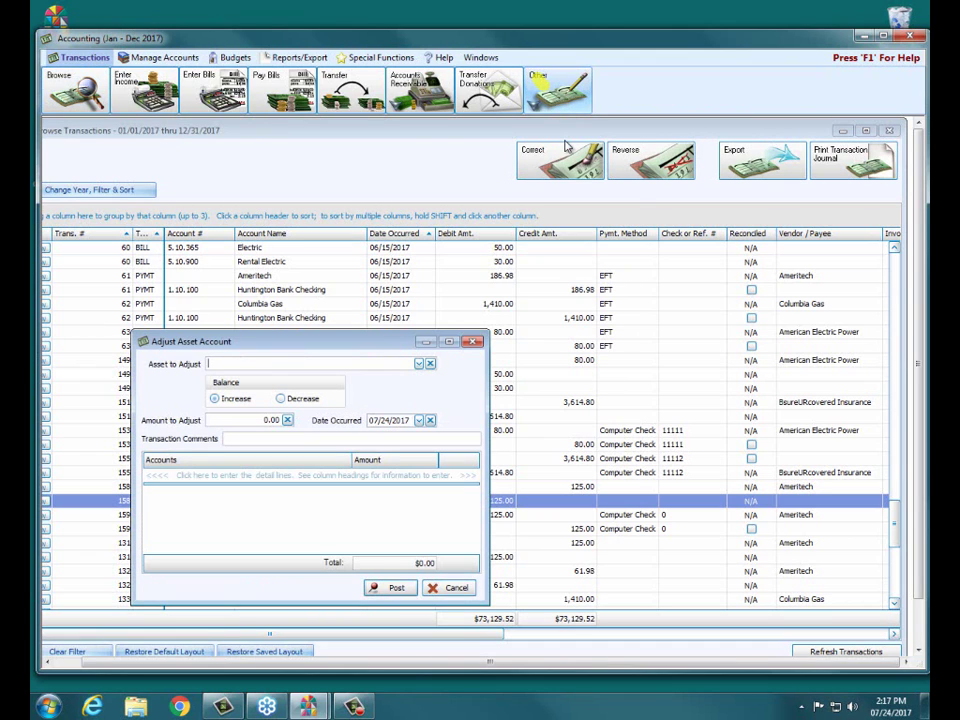
{"action": "left_click", "coordinate": [418, 365]}
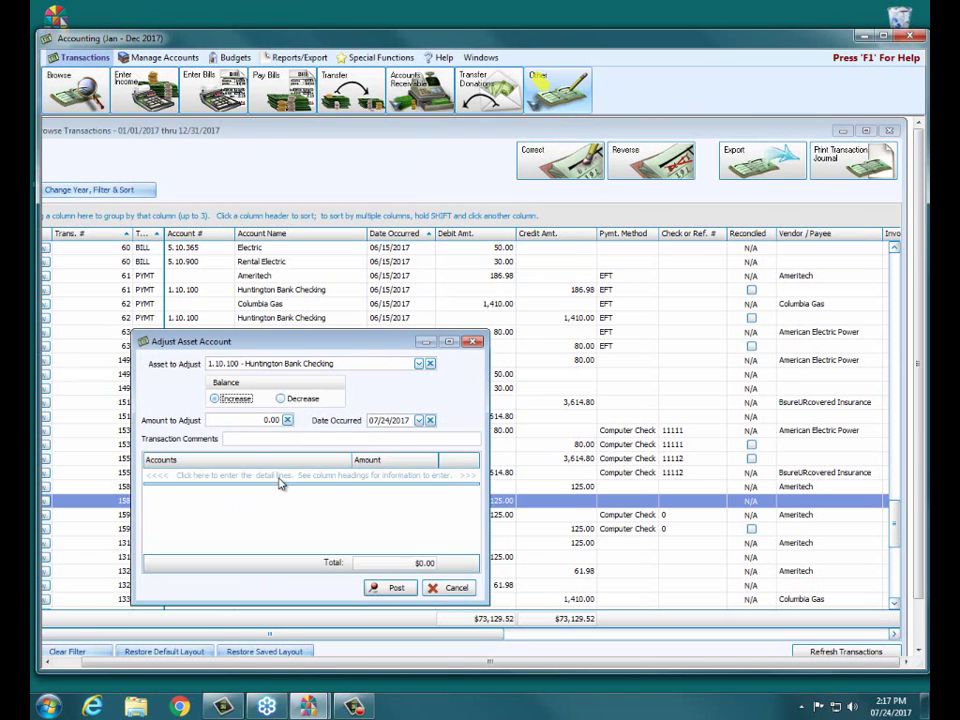
{"action": "left_click", "coordinate": [261, 417]}
{"action": "left_click_drag", "start_coordinate": [306, 342], "coordinate": [403, 346]}
{"action": "type", "text": "125"}
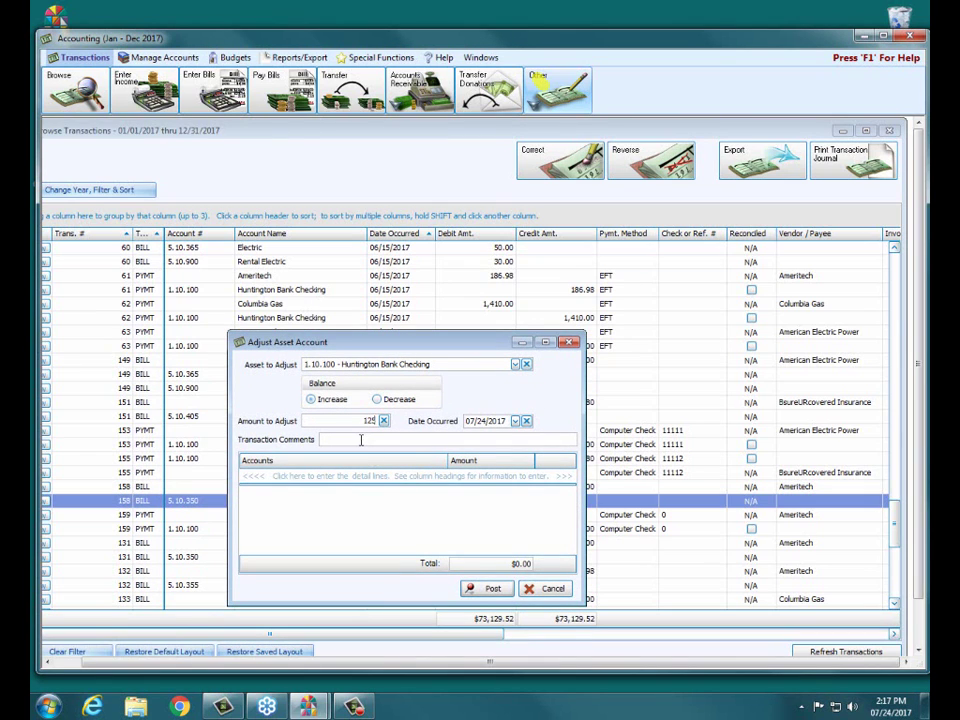
Assign 125 of the checking account adjustment to 5.10.350 - Telephone and post the asset adjustment.
{"action": "left_click", "coordinate": [384, 478]}
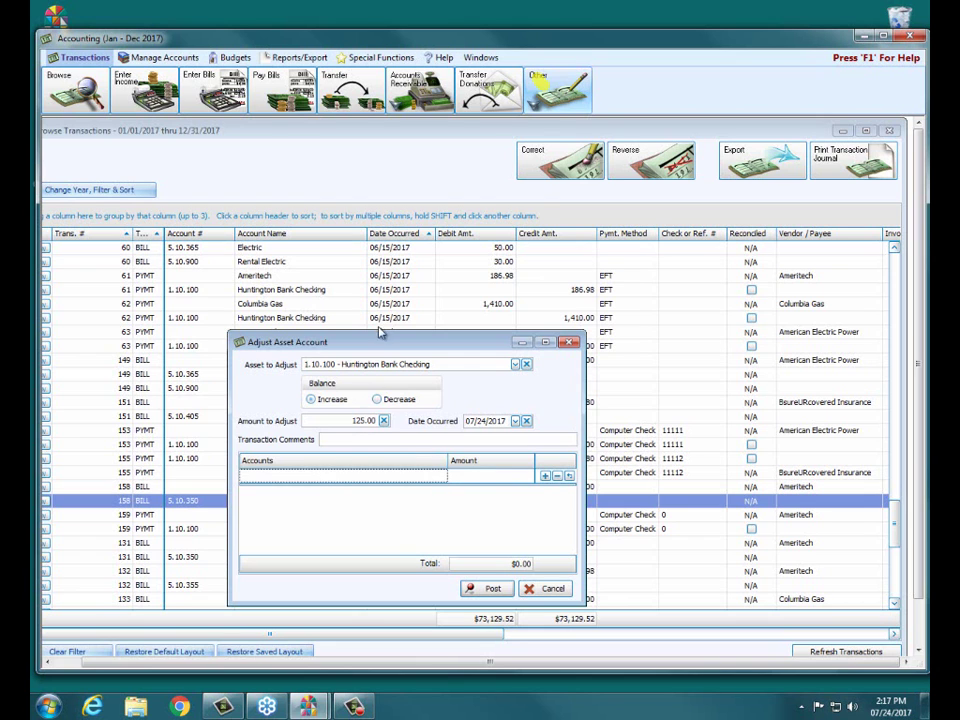
{"action": "left_click_drag", "start_coordinate": [384, 349], "coordinate": [445, 285]}
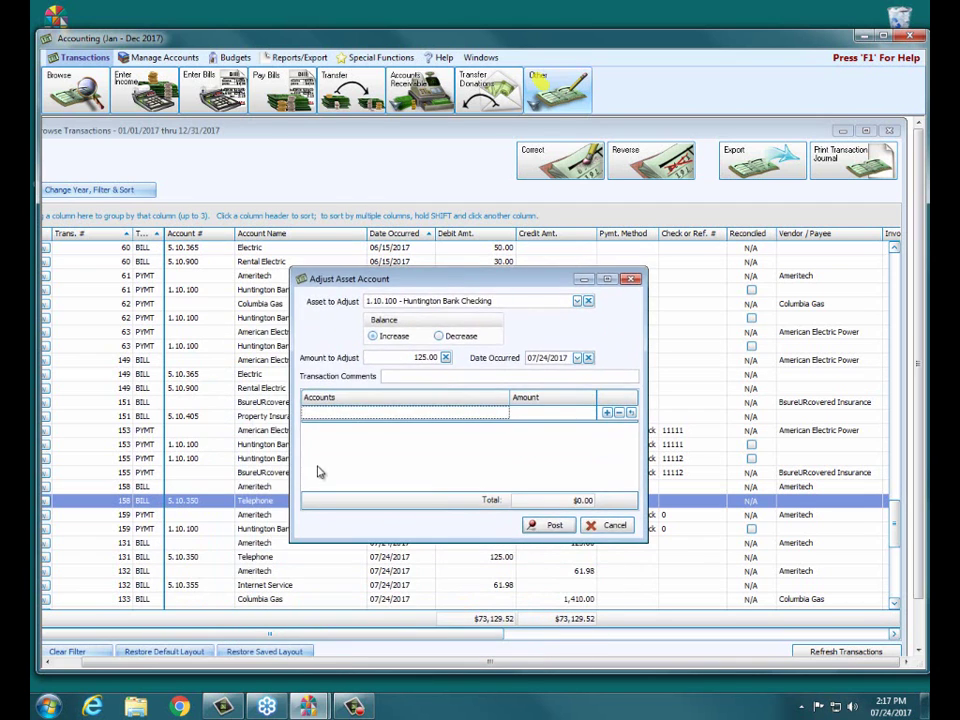
{"action": "left_click", "coordinate": [321, 415]}
{"action": "type", "text": "tel"}
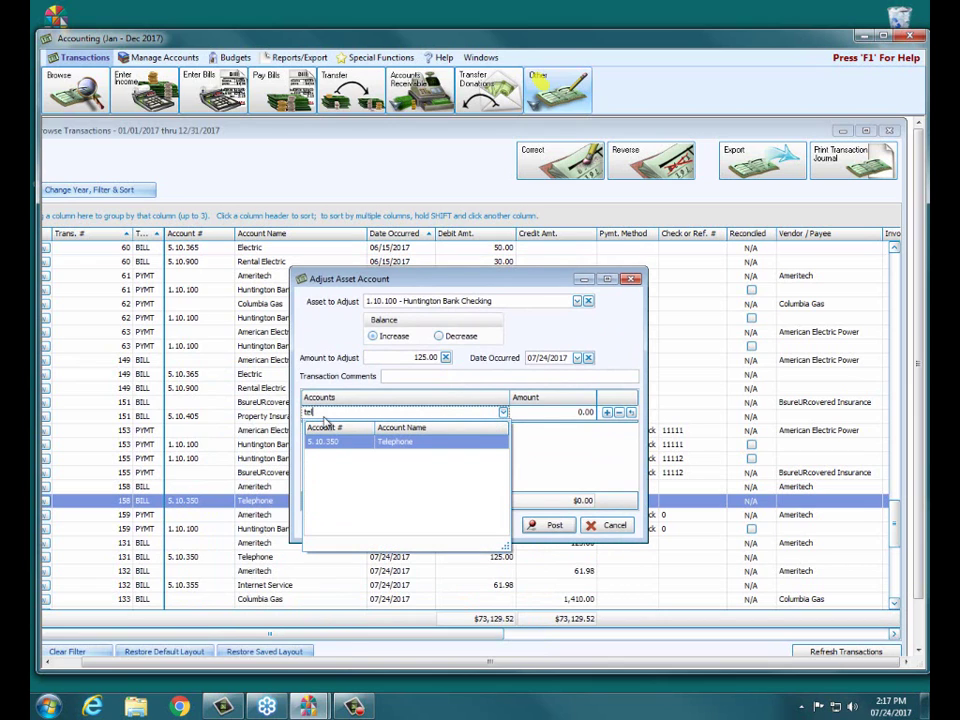
{"action": "left_click", "coordinate": [389, 441]}
{"action": "left_click", "coordinate": [566, 413]}
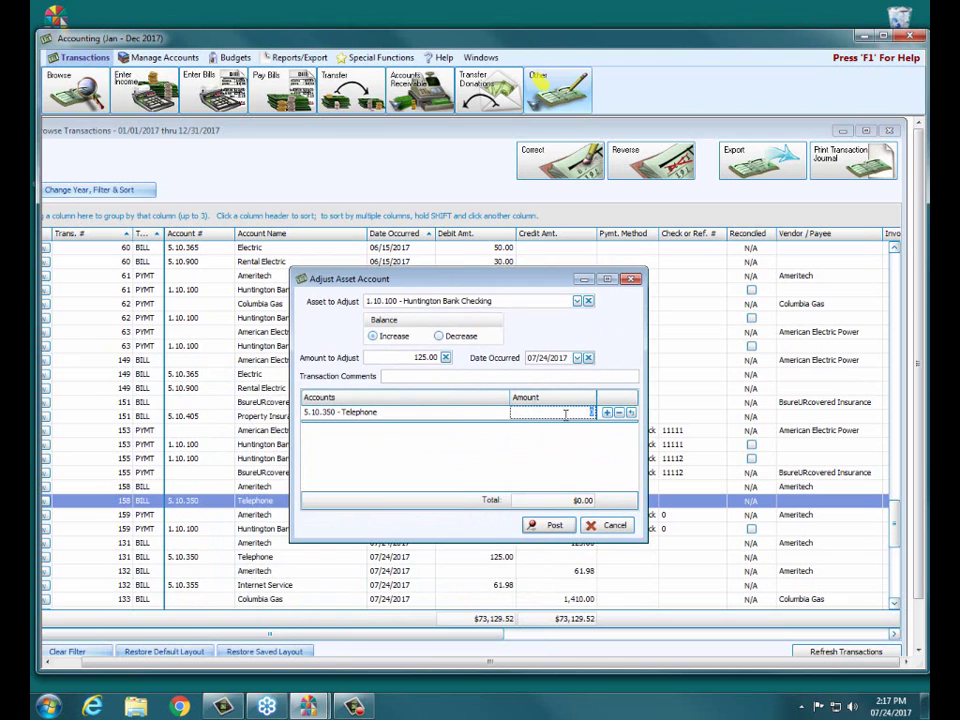
{"action": "type", "text": "125"}
{"action": "left_click", "coordinate": [545, 528]}
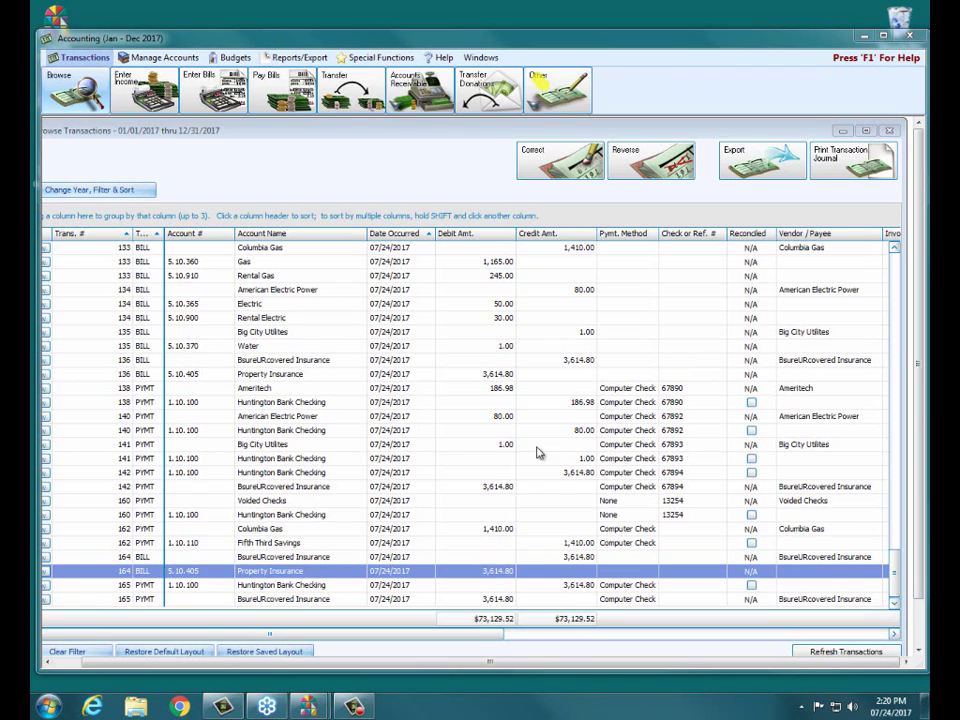
Switch to Chrome and open the churchwindows.com website.
{"action": "left_click", "coordinate": [180, 706]}
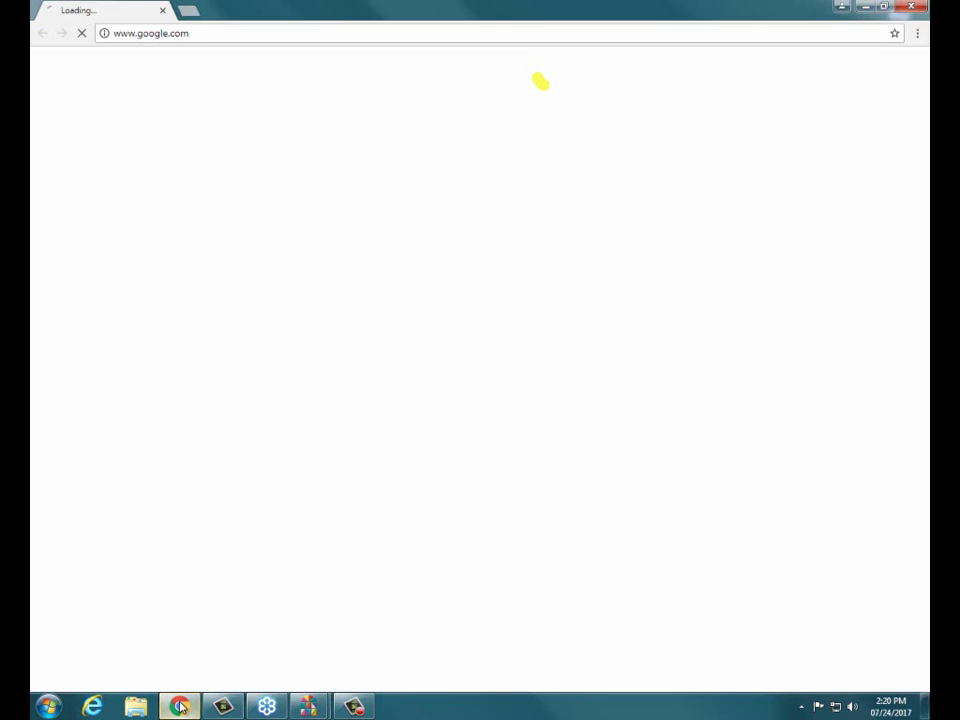
{"action": "left_click", "coordinate": [376, 32]}
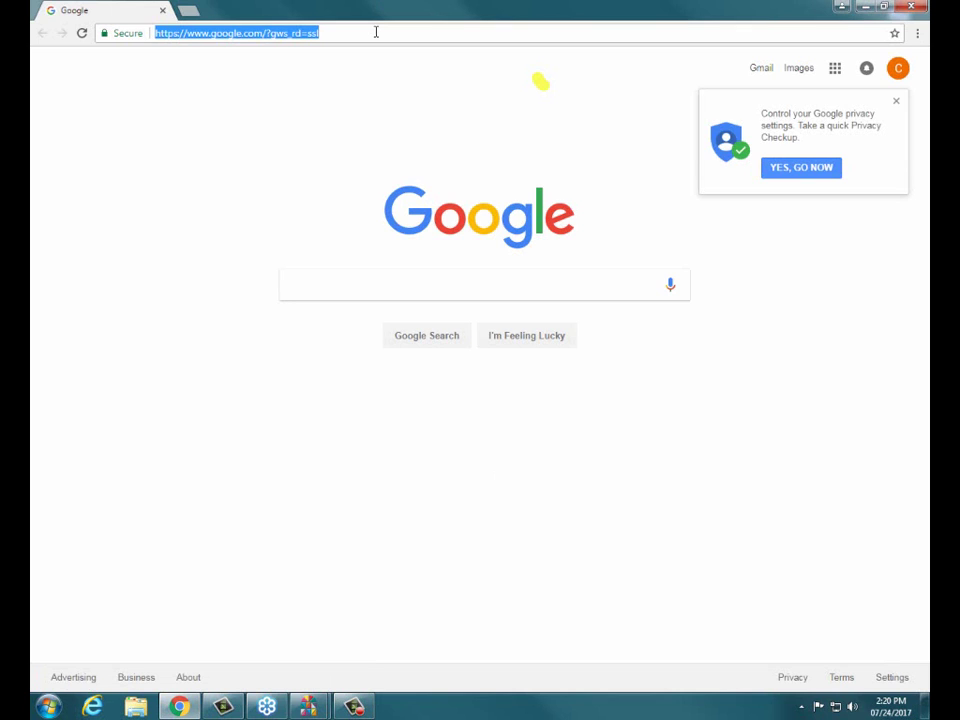
{"action": "type", "text": "www."}
{"action": "key", "text": "Return"}
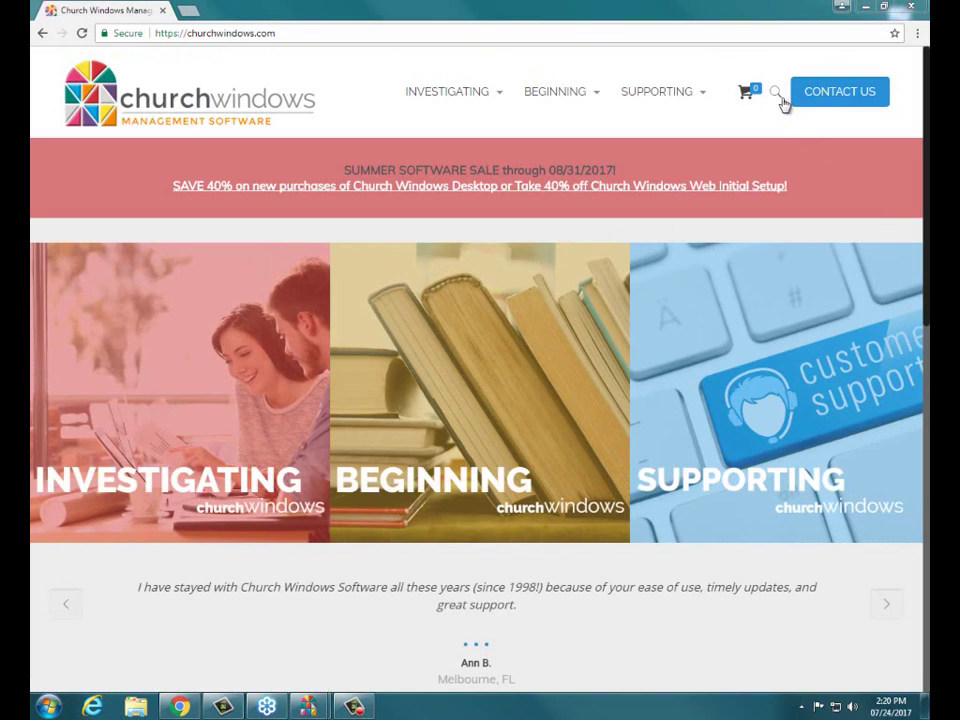
Search the Church Windows website for "void".
{"action": "left_click", "coordinate": [776, 93]}
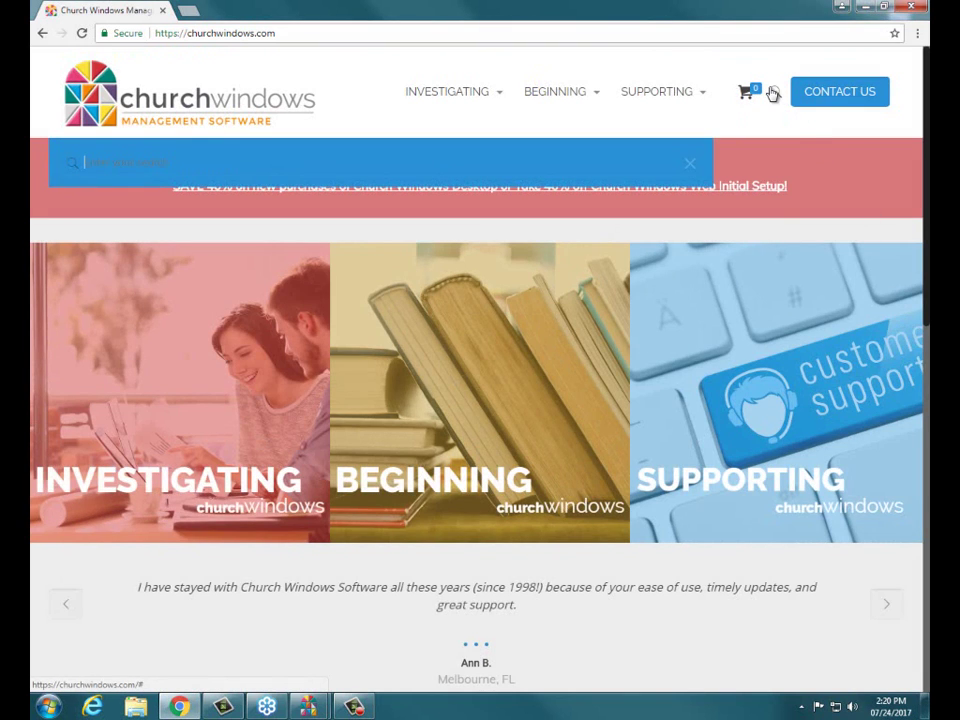
{"action": "mouse_move", "coordinate": [563, 146]}
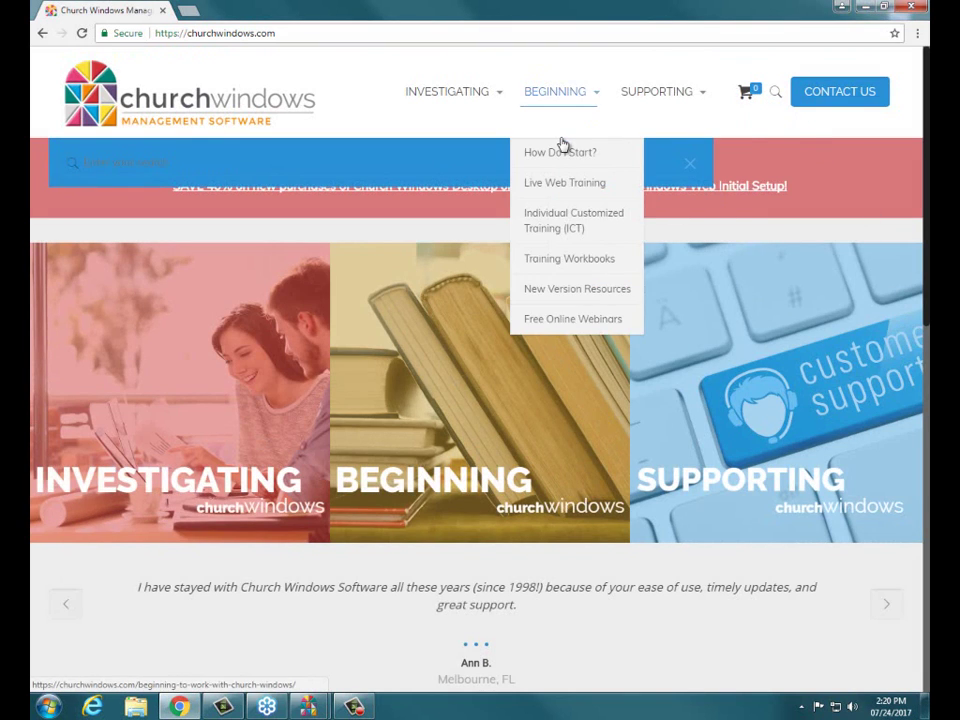
{"action": "type", "text": "void"}
{"action": "key", "text": "Return"}
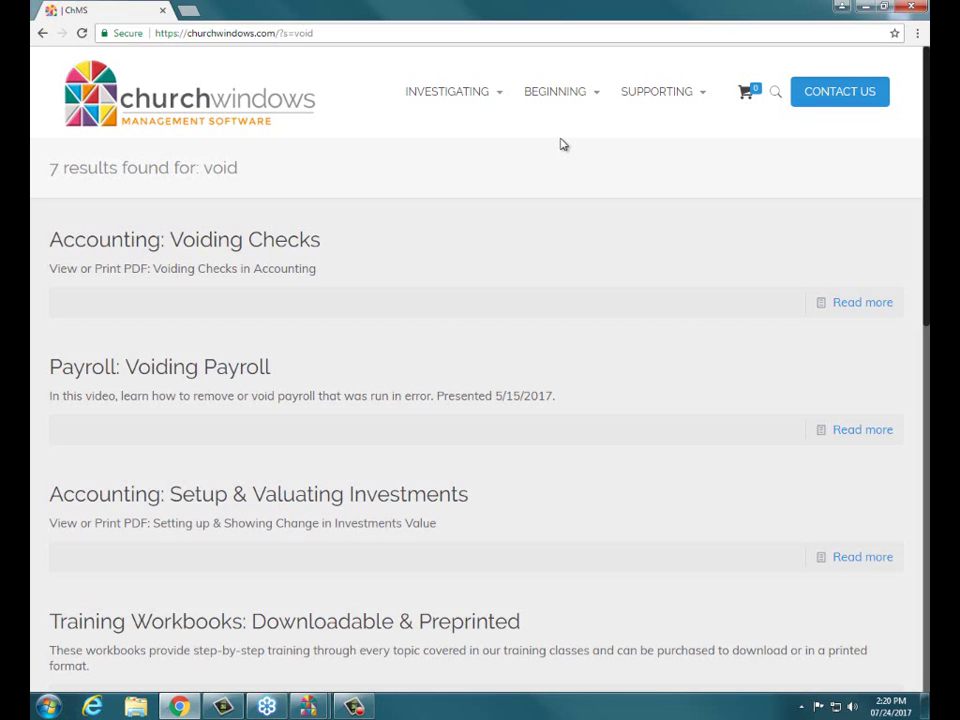
Open the "Accounting: Voiding Checks" article and look through its instructions for each voiding scenario.
{"action": "left_click", "coordinate": [232, 249]}
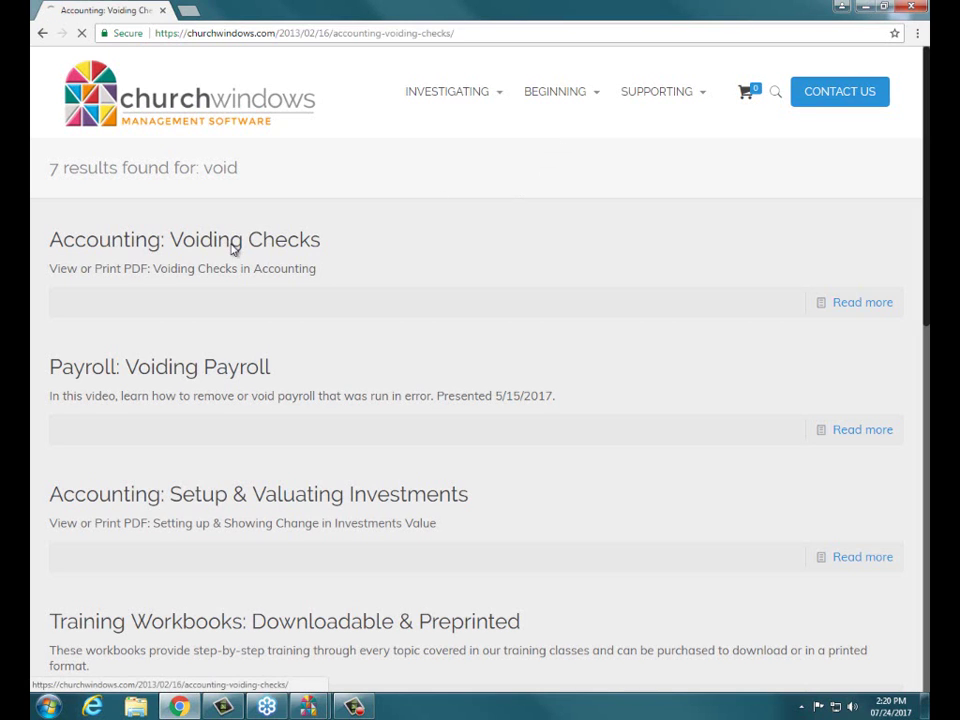
{"action": "scroll", "coordinate": [432, 311], "scroll_direction": "down", "scroll_amount": 5}
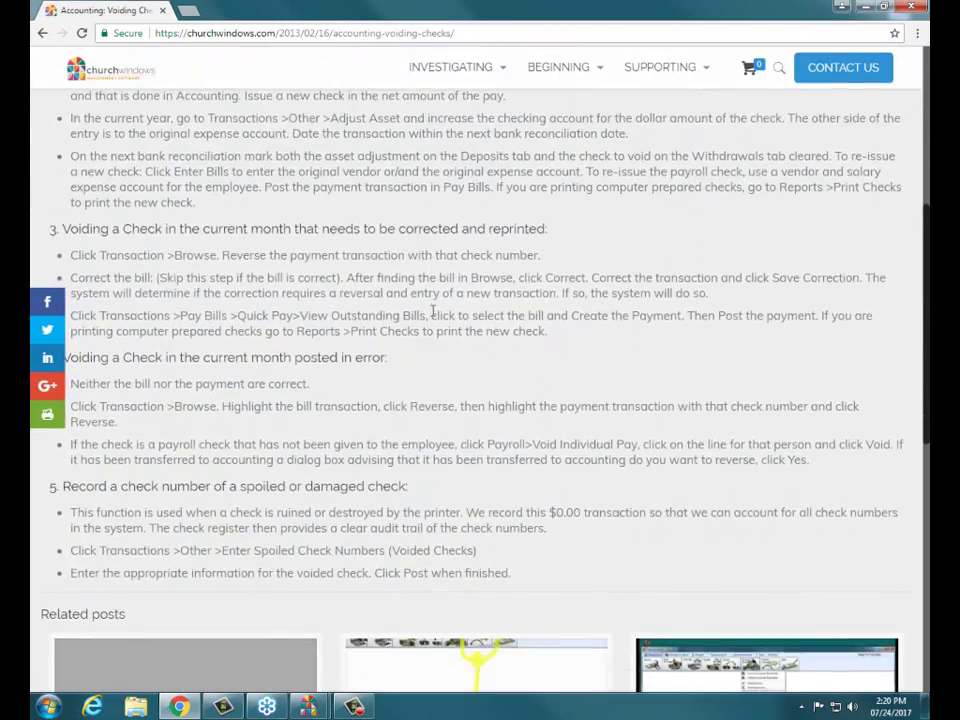
{"action": "scroll", "coordinate": [432, 311], "scroll_direction": "up", "scroll_amount": 3}
{"action": "scroll", "coordinate": [432, 311], "scroll_direction": "up", "scroll_amount": 2}
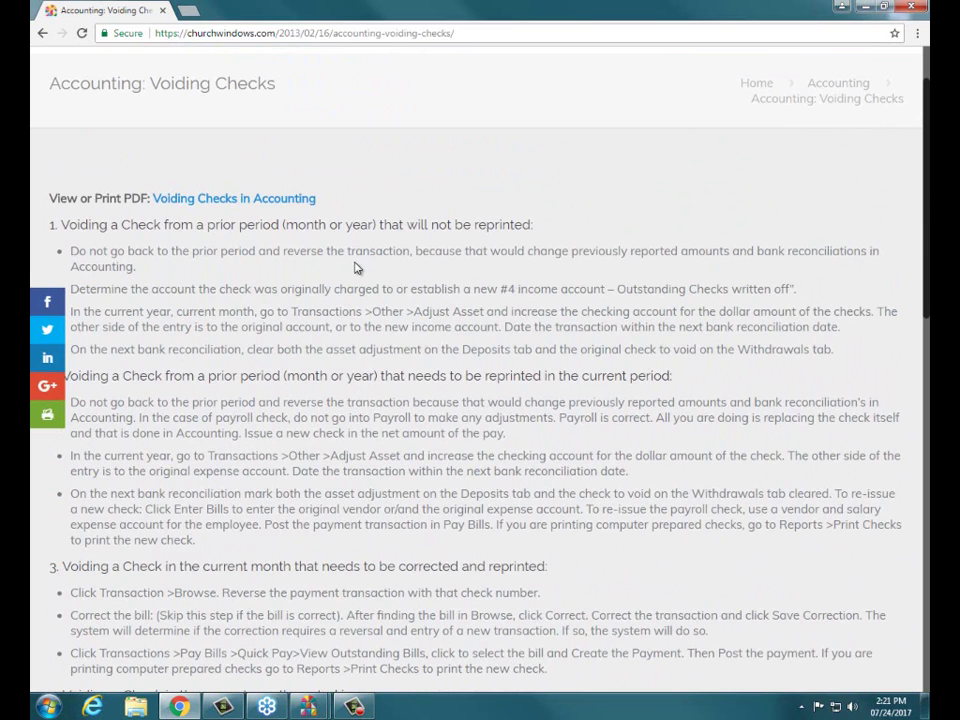
{"action": "scroll", "coordinate": [370, 306], "scroll_direction": "down", "scroll_amount": 2}
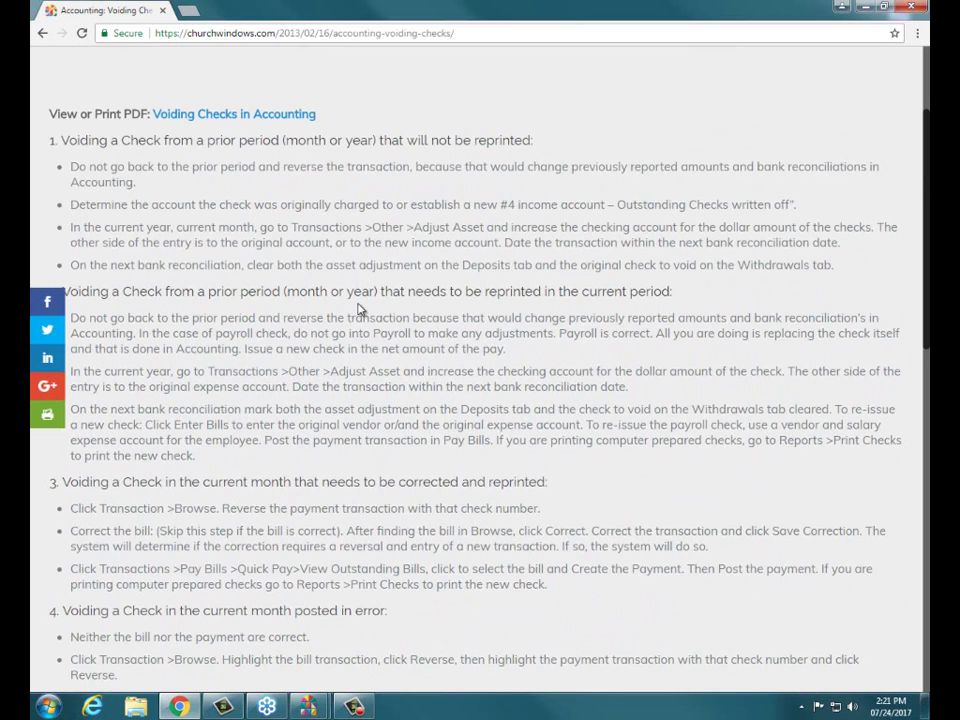
Open the article's "Voiding Checks in Accounting" PDF, look through its instructions, and close it.
{"action": "left_click", "coordinate": [284, 116]}
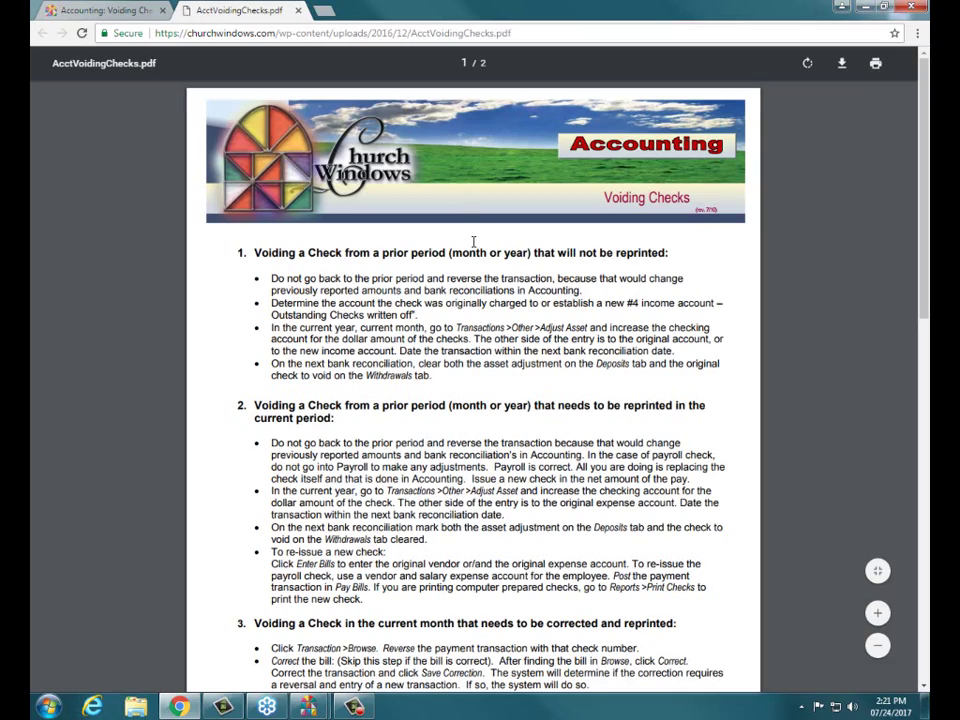
{"action": "scroll", "coordinate": [471, 242], "scroll_direction": "down", "scroll_amount": 1}
{"action": "scroll", "coordinate": [474, 241], "scroll_direction": "down", "scroll_amount": 4}
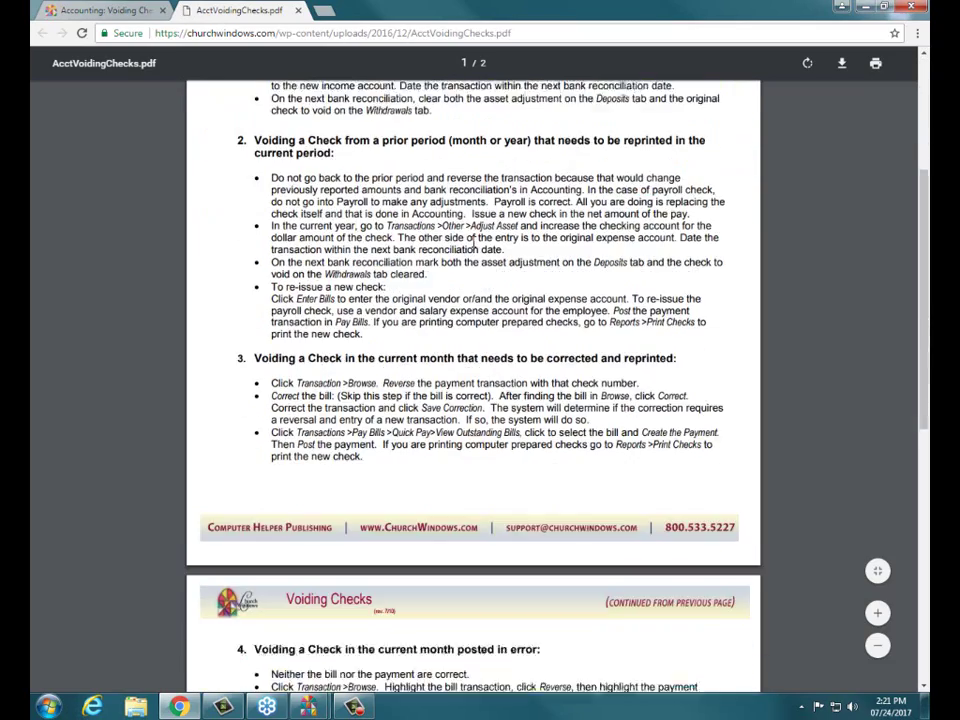
{"action": "scroll", "coordinate": [474, 241], "scroll_direction": "up", "scroll_amount": 1}
{"action": "scroll", "coordinate": [474, 241], "scroll_direction": "up", "scroll_amount": 3}
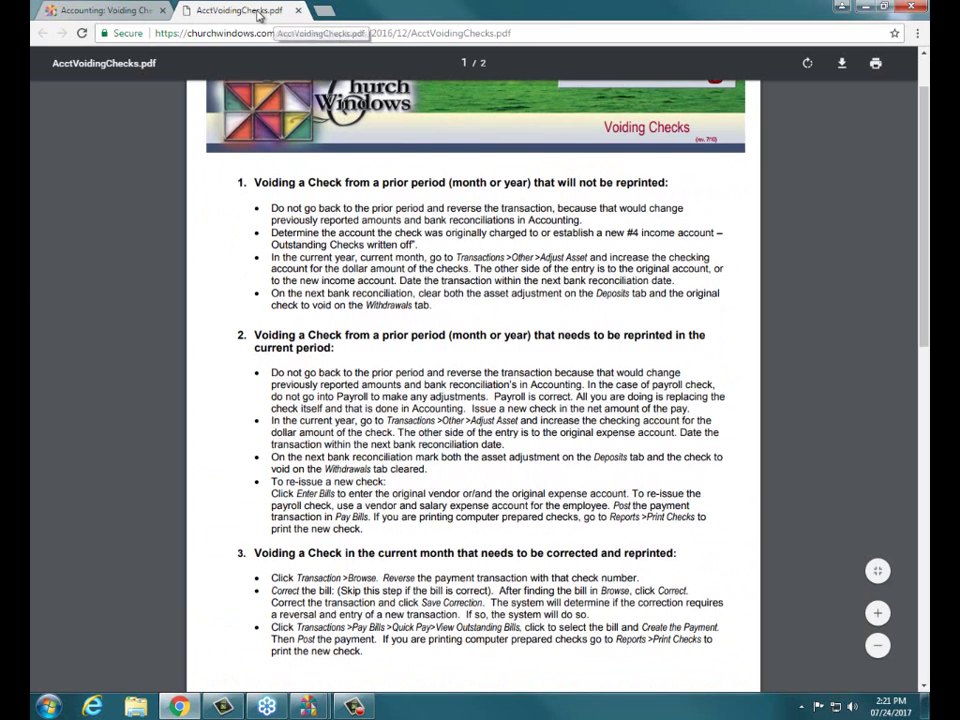
{"action": "middle_click", "coordinate": [258, 14]}
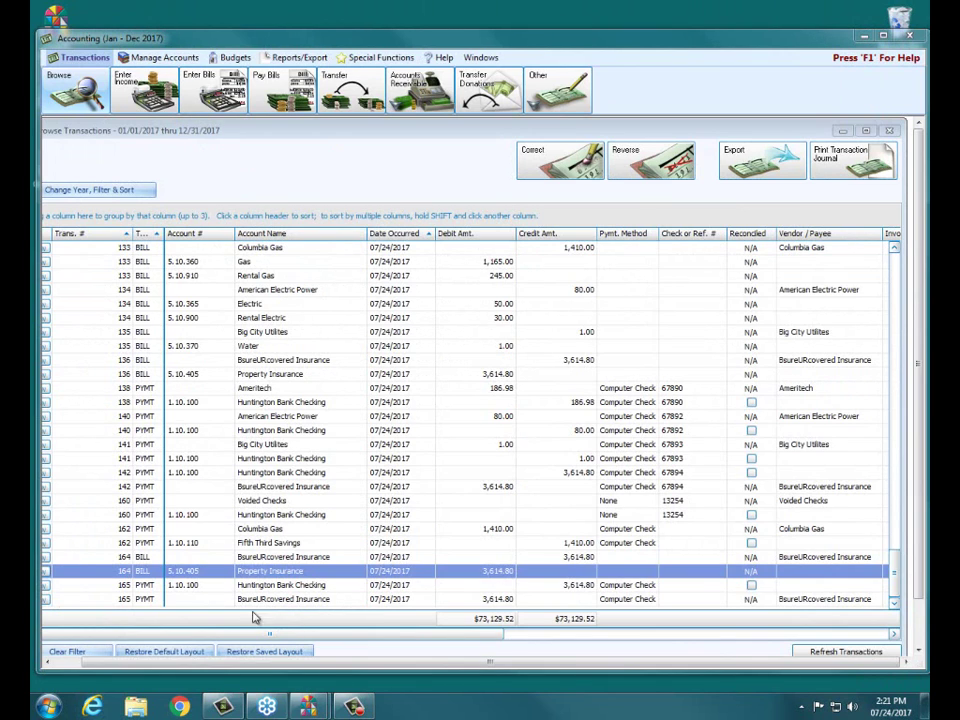
Back in Accounting, view the details of bill transaction 136 for Property Insurance to find its matching payment, then close them.
{"action": "left_click", "coordinate": [274, 662]}
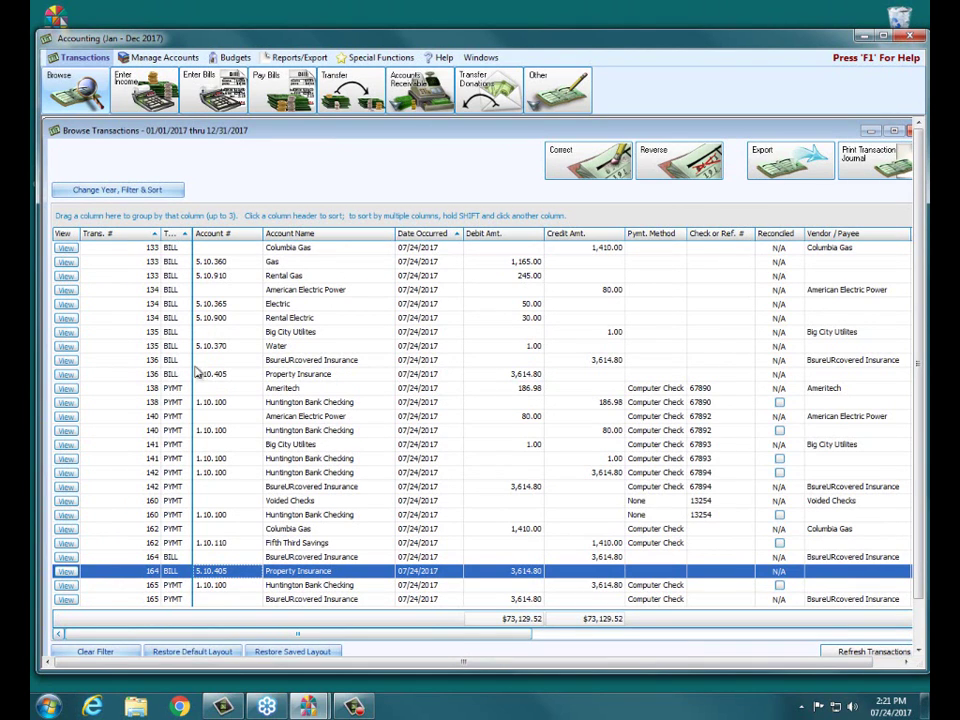
{"action": "left_click", "coordinate": [67, 375]}
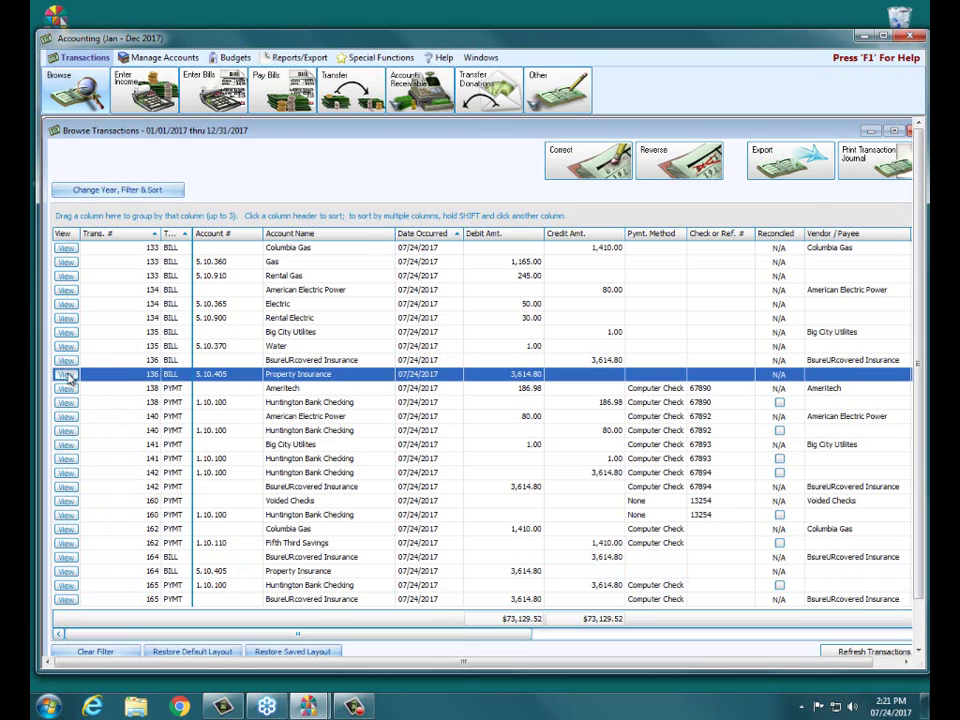
{"action": "left_click", "coordinate": [67, 375]}
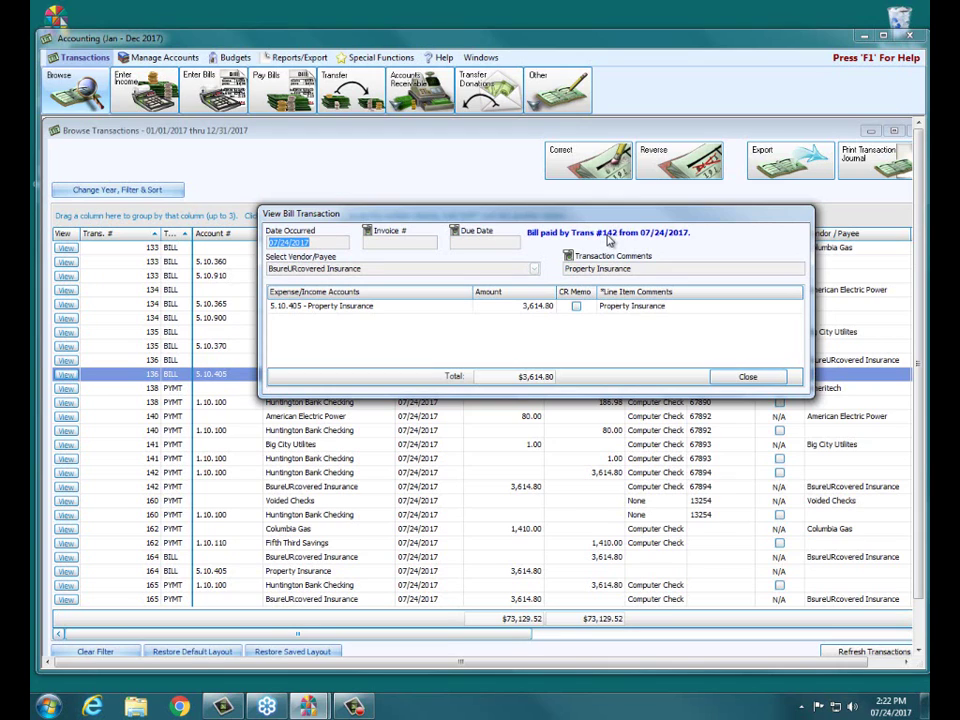
{"action": "left_click", "coordinate": [758, 376]}
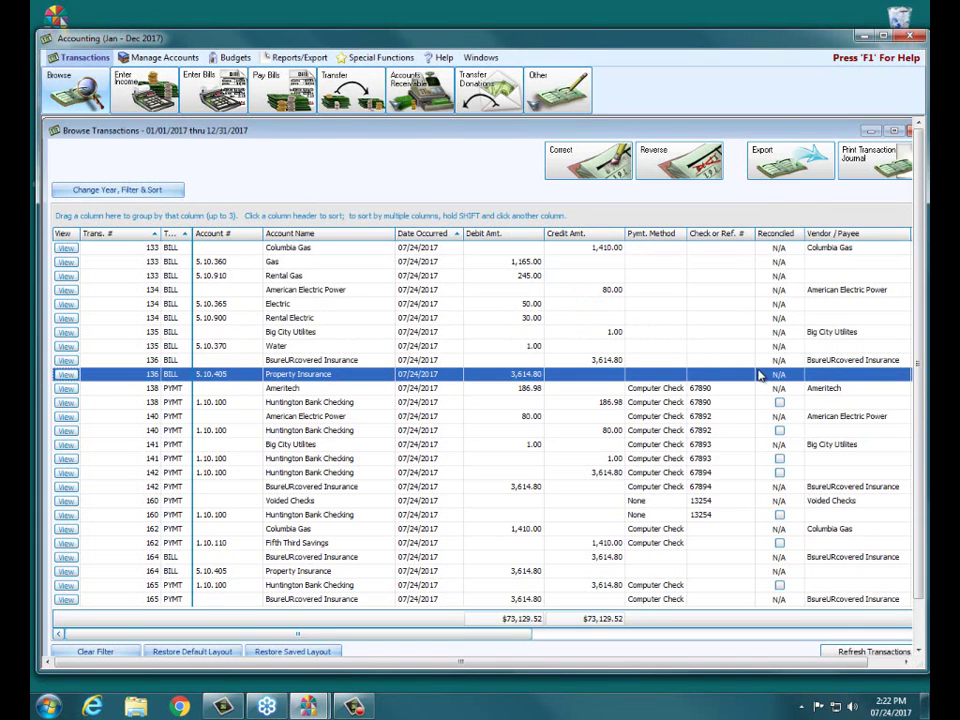